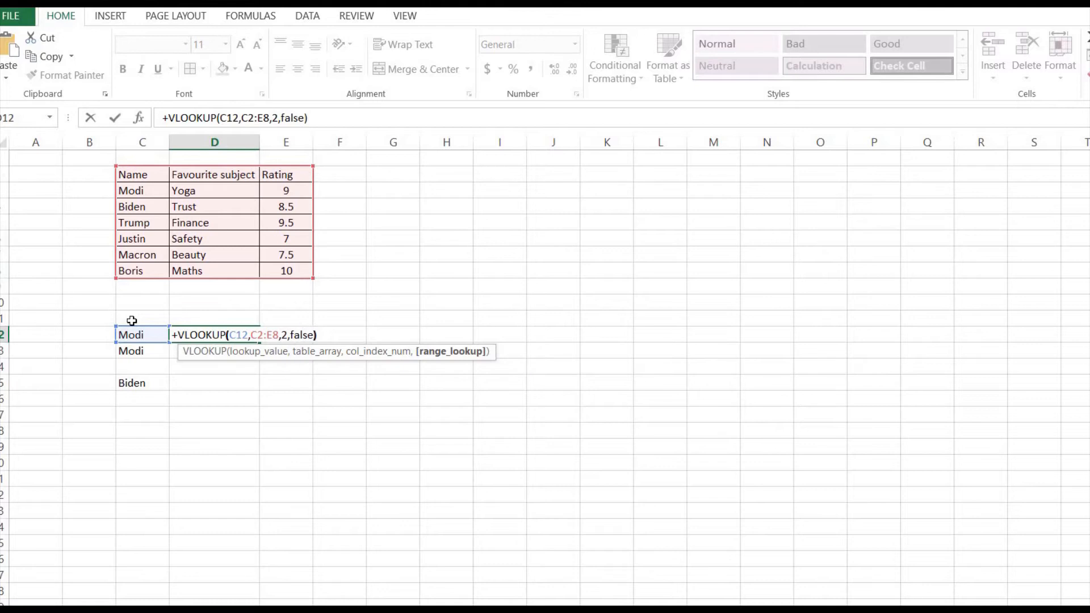
- Commit the VLOOKUP in D12 and enter +VLOOKUP(C13,C2:E8,2,0) in D13 to return the favourite subject for Modi
{"action": "key", "text": "Return"}
{"action": "type", "text": "+vl"}
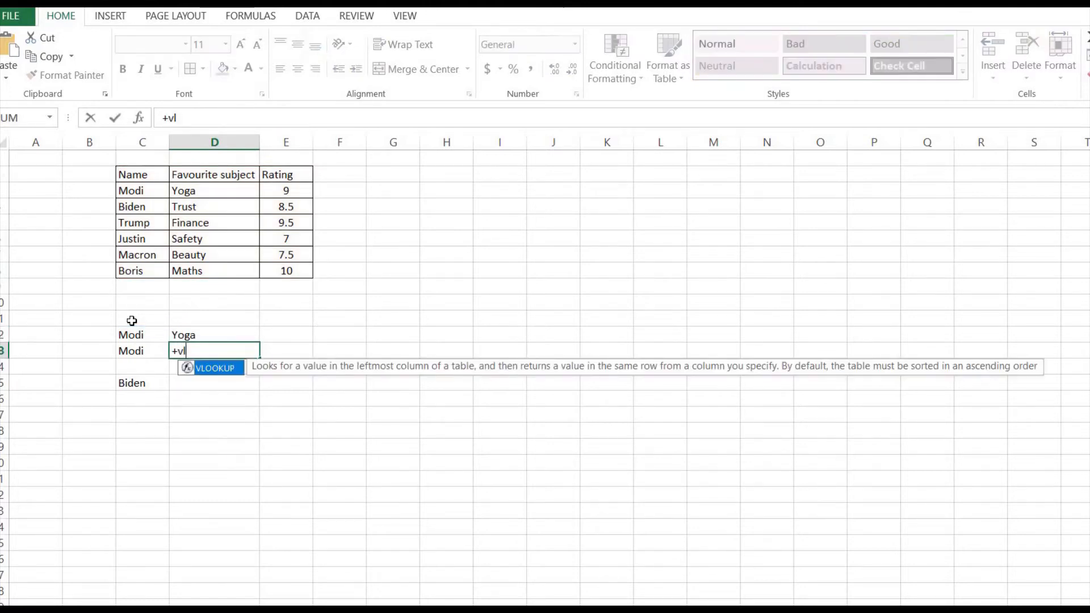
{"action": "key", "text": "Tab"}
{"action": "key", "text": "Left"}
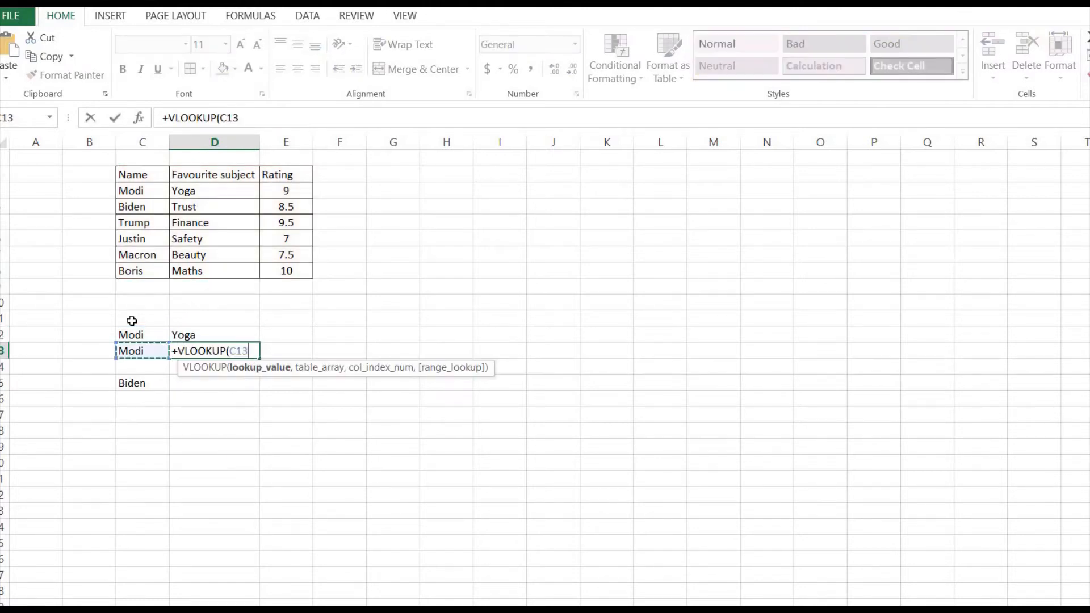
{"action": "type", "text": ","}
{"action": "key", "text": "Up"}
{"action": "key", "text": "Up"}
{"action": "key", "text": "Up"}
{"action": "key", "text": "Up"}
{"action": "key", "text": "Up"}
{"action": "key", "text": "Up"}
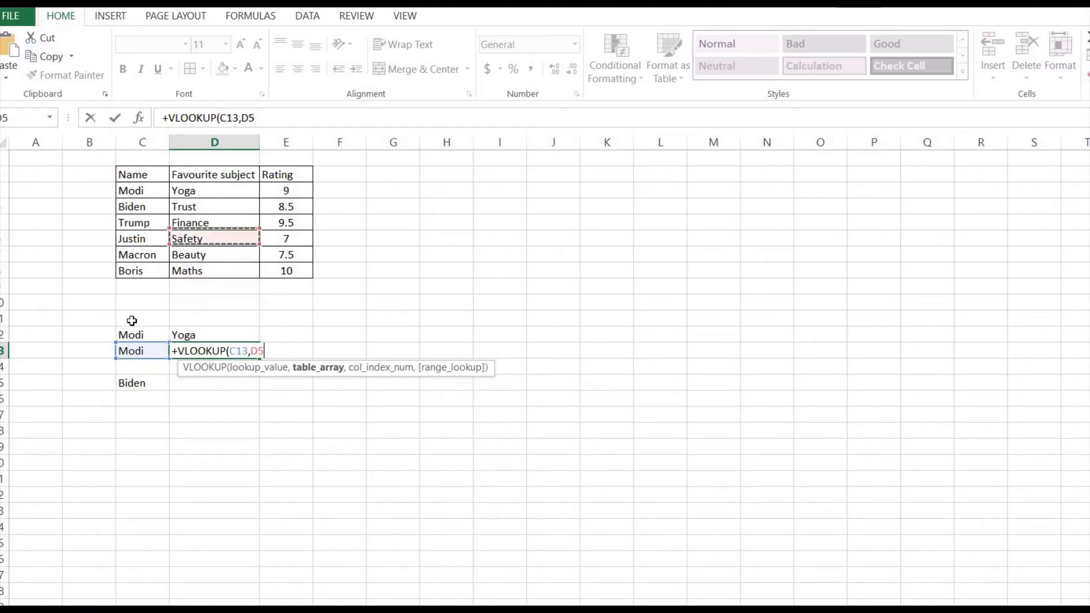
{"action": "key", "text": "Left"}
{"action": "key", "text": "Up"}
{"action": "key", "text": "Up"}
{"action": "key", "text": "Up"}
{"action": "key", "text": "Up"}
{"action": "key", "text": "shift+Down"}
{"action": "key", "text": "shift+Down"}
{"action": "key", "text": "shift+Down"}
{"action": "key", "text": "shift+Down"}
{"action": "key", "text": "shift+Down"}
{"action": "key", "text": "shift+Down"}
{"action": "key", "text": "shift+Right"}
{"action": "key", "text": "shift+Right"}
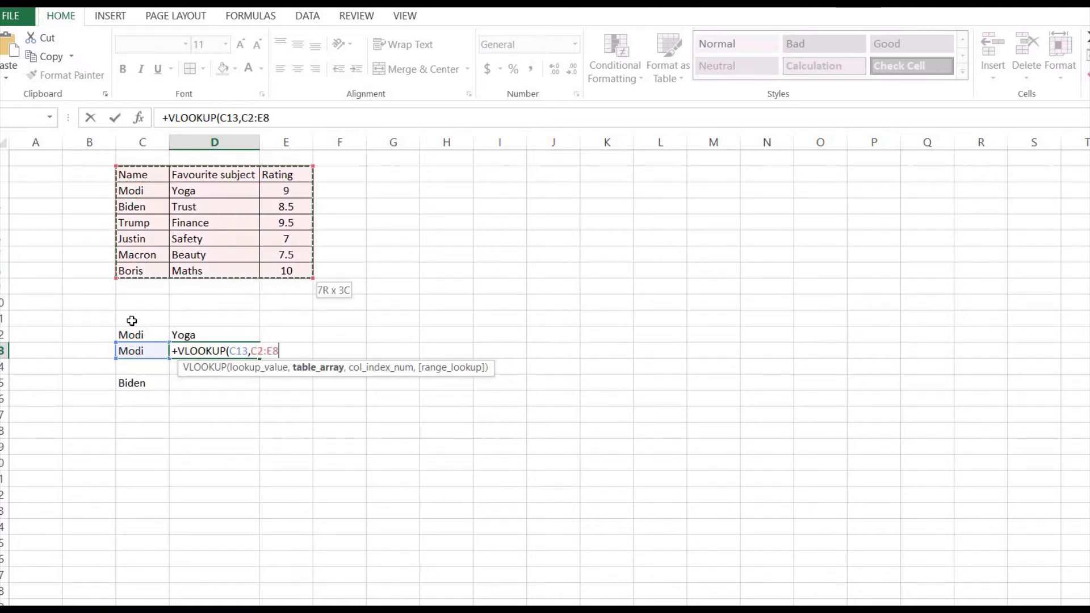
{"action": "type", "text": ","}
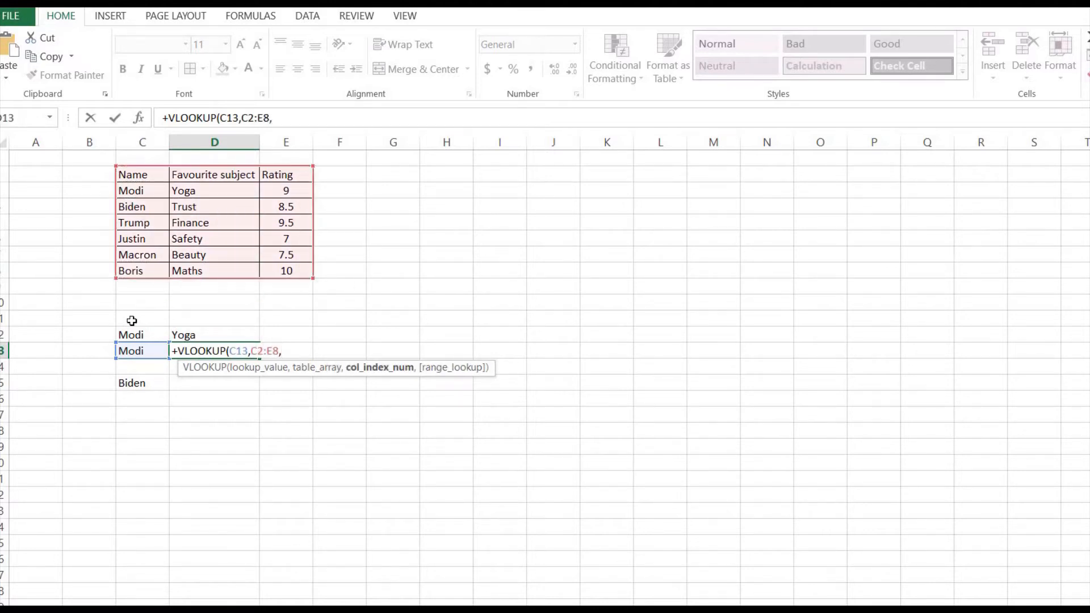
{"action": "type", "text": "2,0)"}
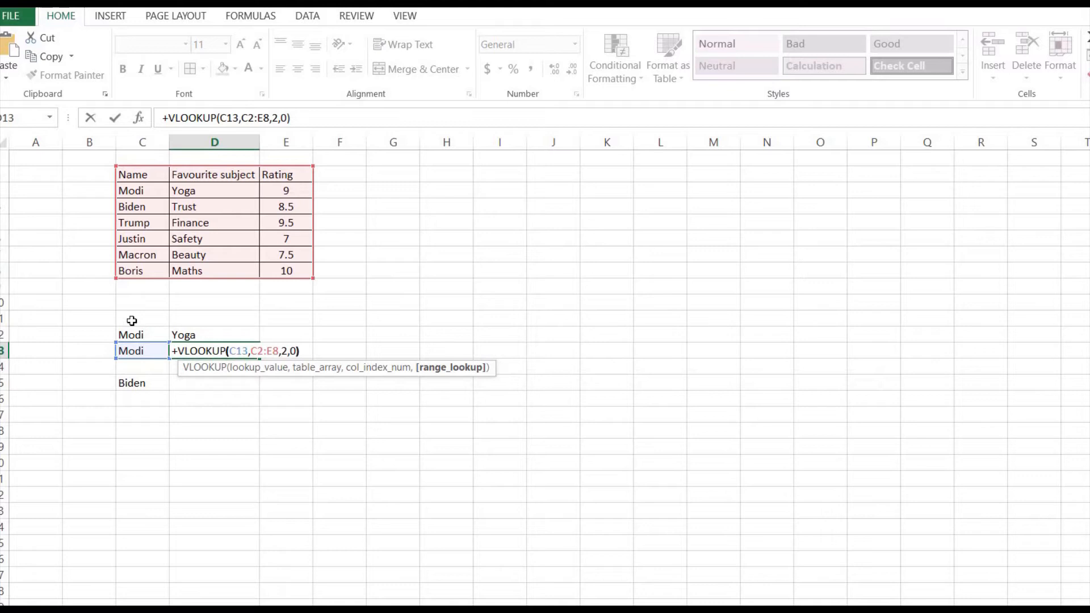
{"action": "key", "text": "Return"}
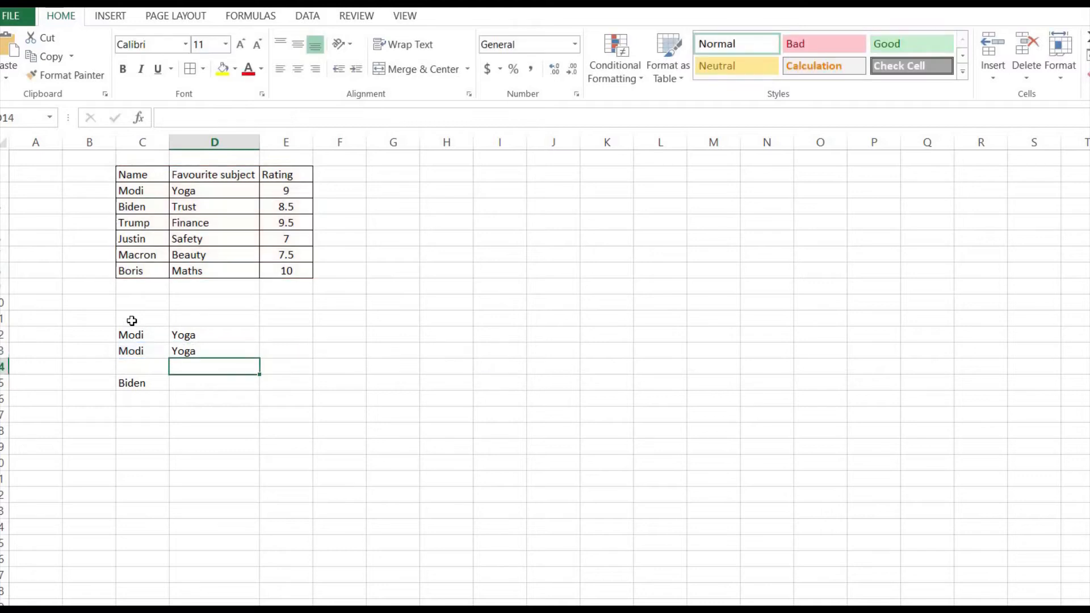
- Look up Biden's rating in D15 with the formula +VLOOKUP(C15,C2:E8,3,0)
{"action": "key", "text": "Down"}
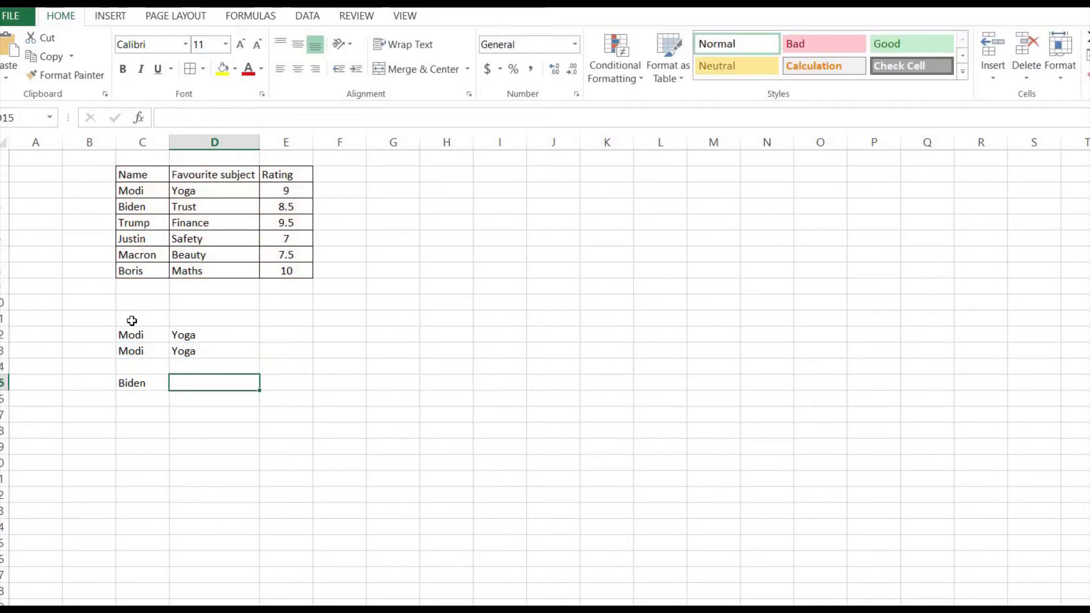
{"action": "type", "text": "+vl"}
{"action": "key", "text": "Tab"}
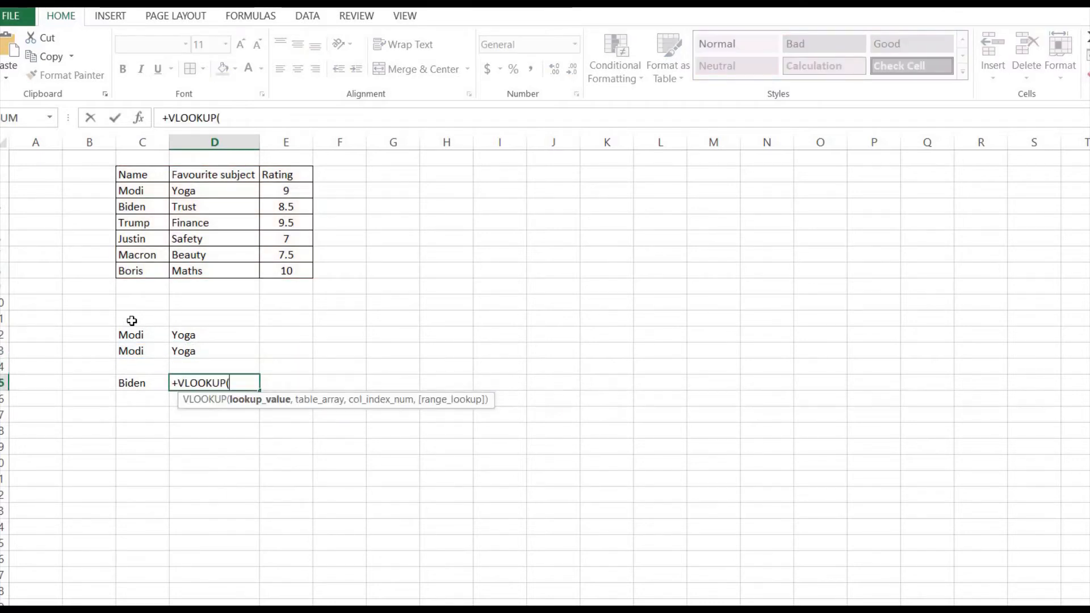
{"action": "key", "text": "Left"}
{"action": "type", "text": ","}
{"action": "key", "text": "Up"}
{"action": "key", "text": "Up"}
{"action": "key", "text": "Up"}
{"action": "key", "text": "Up"}
{"action": "key", "text": "Up"}
{"action": "key", "text": "Up"}
{"action": "key", "text": "Up"}
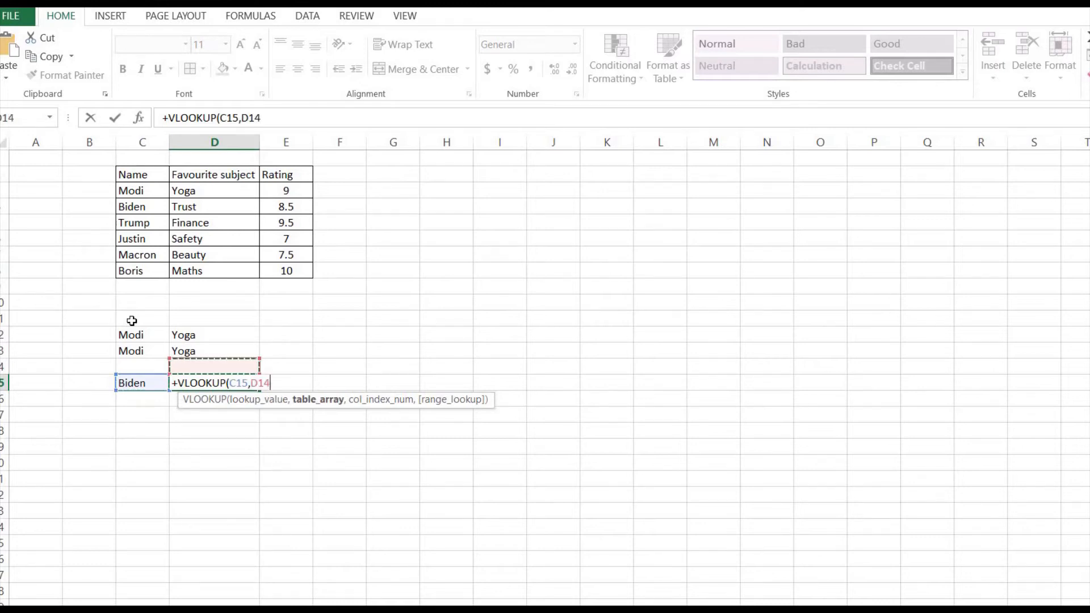
{"action": "key", "text": "ctrl+Up"}
{"action": "key", "text": "Left"}
{"action": "key", "text": "ctrl+shift+Down"}
{"action": "key", "text": "ctrl+shift+Right"}
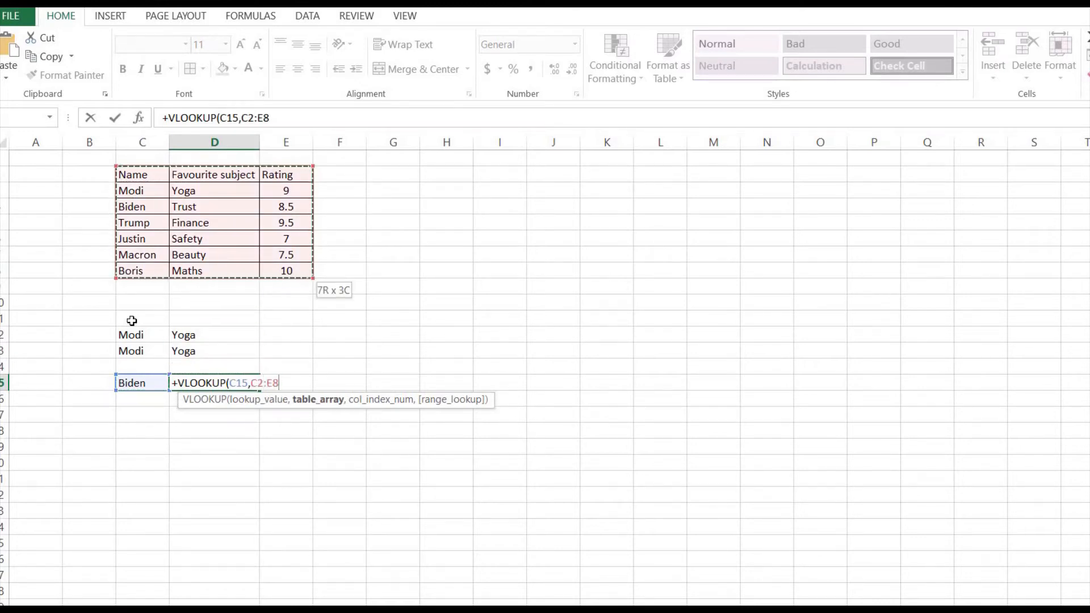
{"action": "type", "text": ","}
{"action": "type", "text": "3,0)"}
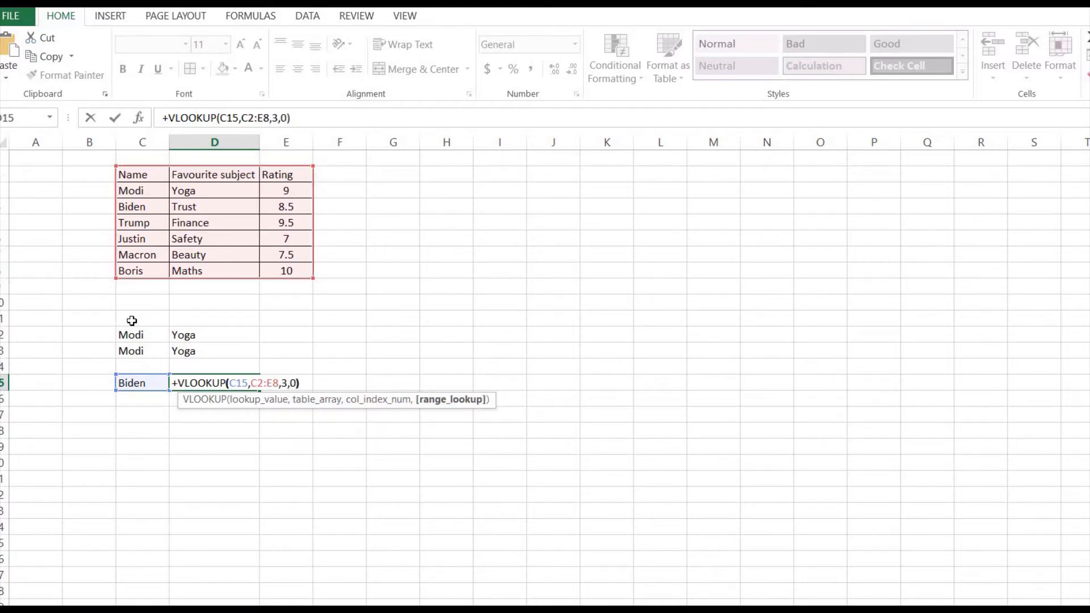
{"action": "key", "text": "Return"}
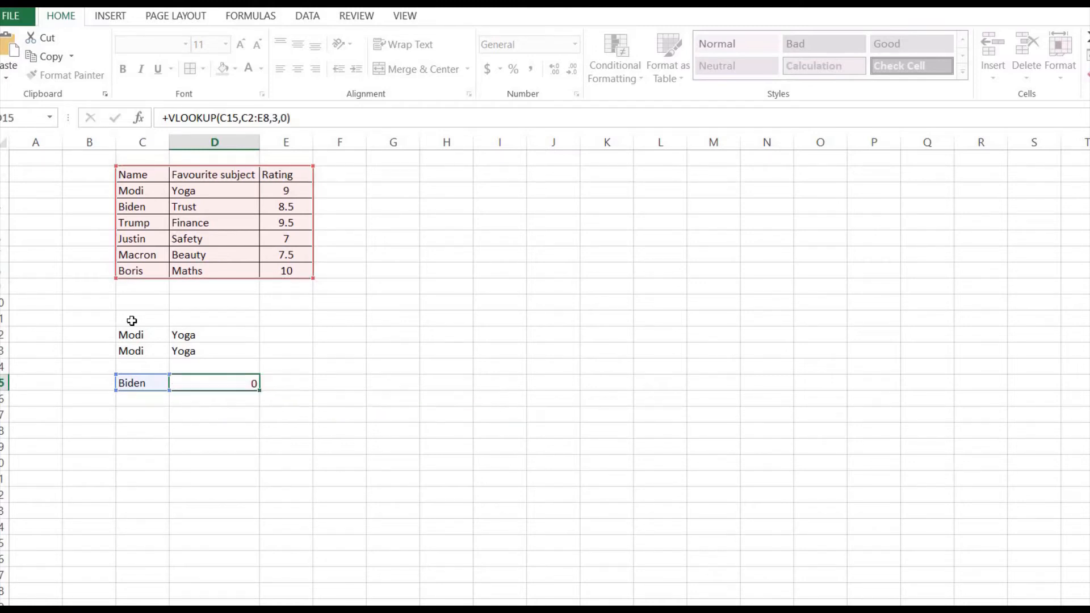
- Enter the lookup name "macron" in lowercase in cell C18
{"action": "key", "text": "Left"}
{"action": "key", "text": "Down"}
{"action": "key", "text": "Down"}
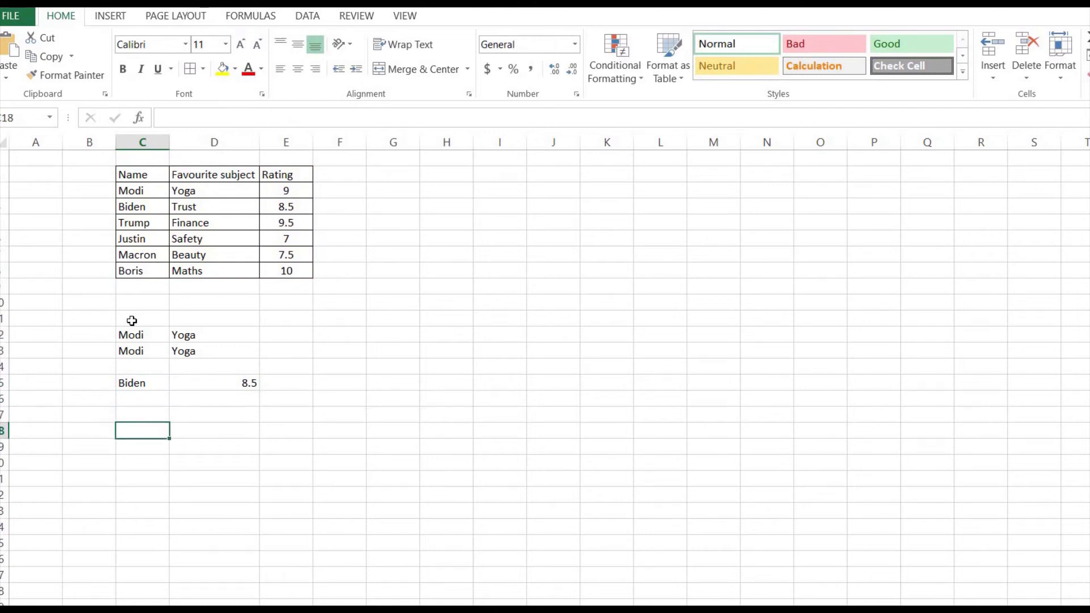
{"action": "type", "text": "ma"}
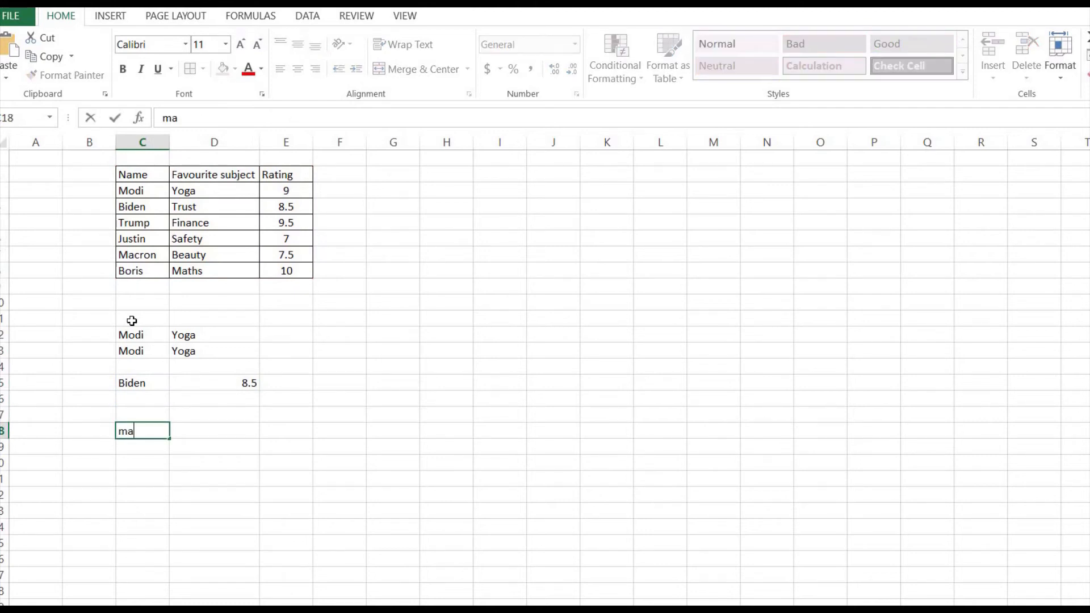
{"action": "type", "text": "cron"}
{"action": "key", "text": "Tab"}
- Look up macron's favourite subject in D18 with the formula +VLOOKUP(C18,C2:E8,2,0)
{"action": "type", "text": "+"}
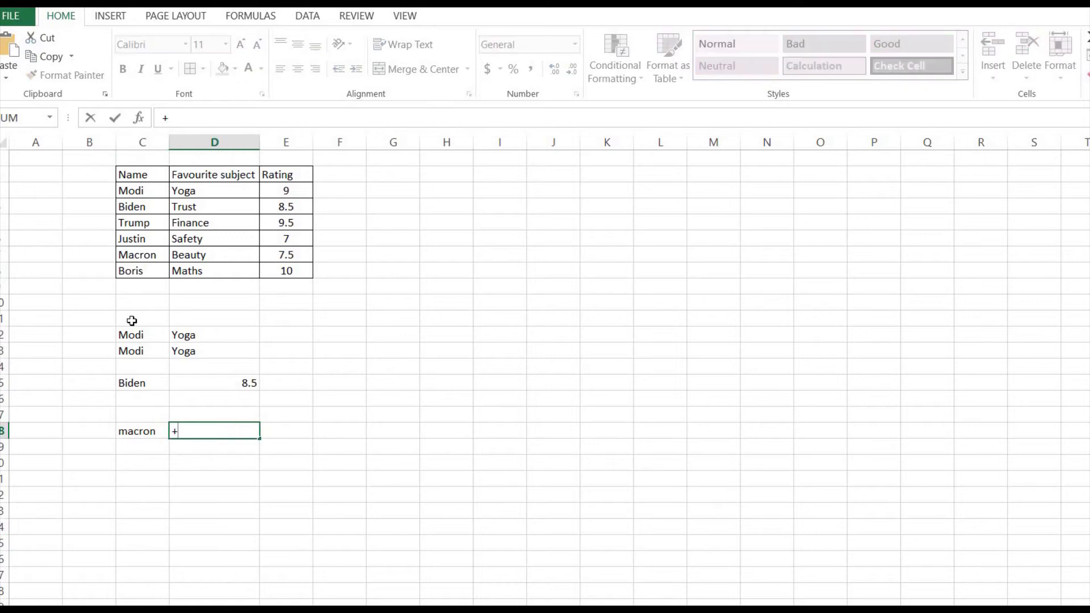
{"action": "type", "text": "vl"}
{"action": "key", "text": "Tab"}
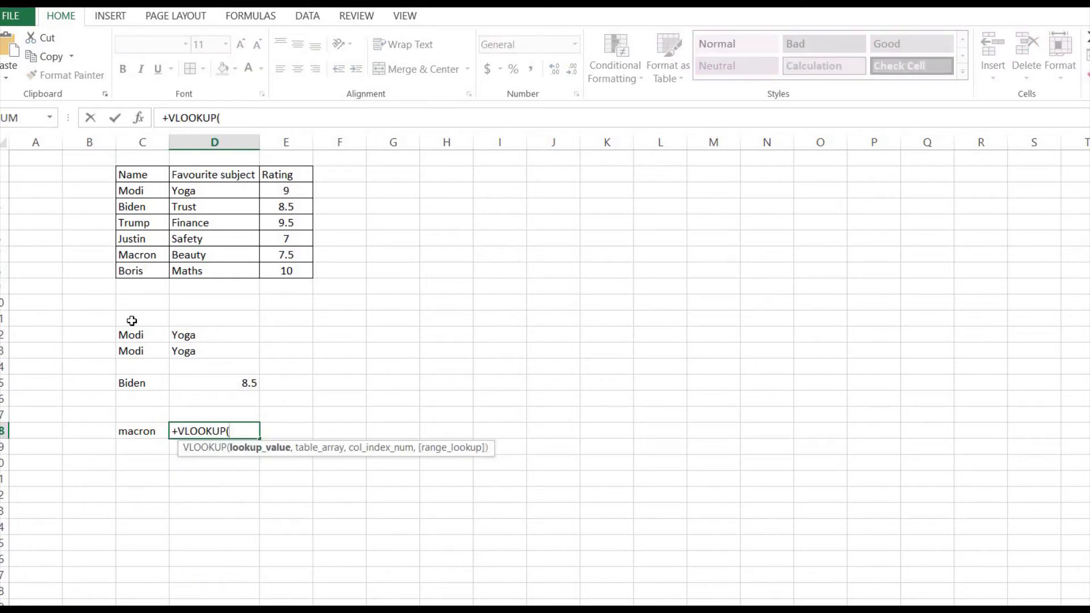
{"action": "key", "text": "Left"}
{"action": "type", "text": ","}
{"action": "key", "text": "Up"}
{"action": "key", "text": "Up"}
{"action": "key", "text": "Up"}
{"action": "key", "text": "Up"}
{"action": "key", "text": "Up"}
{"action": "key", "text": "Up"}
{"action": "key", "text": "Up"}
{"action": "key", "text": "Up"}
{"action": "key", "text": "Up"}
{"action": "key", "text": "Up"}
{"action": "key", "text": "Up"}
{"action": "key", "text": "Up"}
{"action": "key", "text": "Up"}
{"action": "key", "text": "Up"}
{"action": "key", "text": "Up"}
{"action": "key", "text": "Up"}
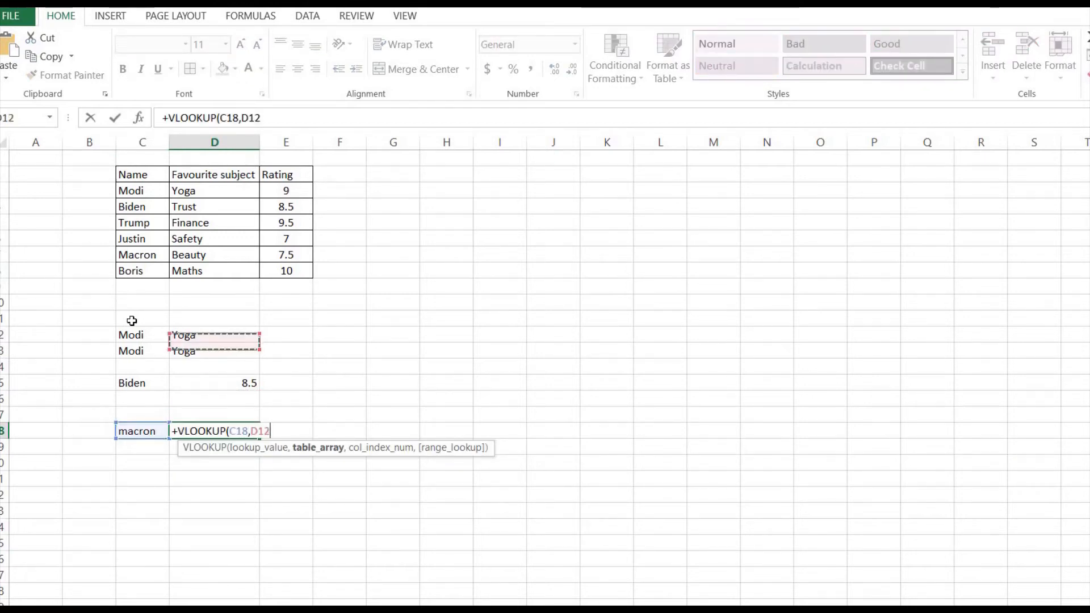
{"action": "key", "text": "Left"}
{"action": "key", "text": "shift+Down"}
{"action": "key", "text": "shift+Down"}
{"action": "key", "text": "shift+Down"}
{"action": "key", "text": "shift+Down"}
{"action": "key", "text": "shift+Down"}
{"action": "key", "text": "shift+Down"}
{"action": "key", "text": "shift+Right"}
{"action": "key", "text": "shift+Right"}
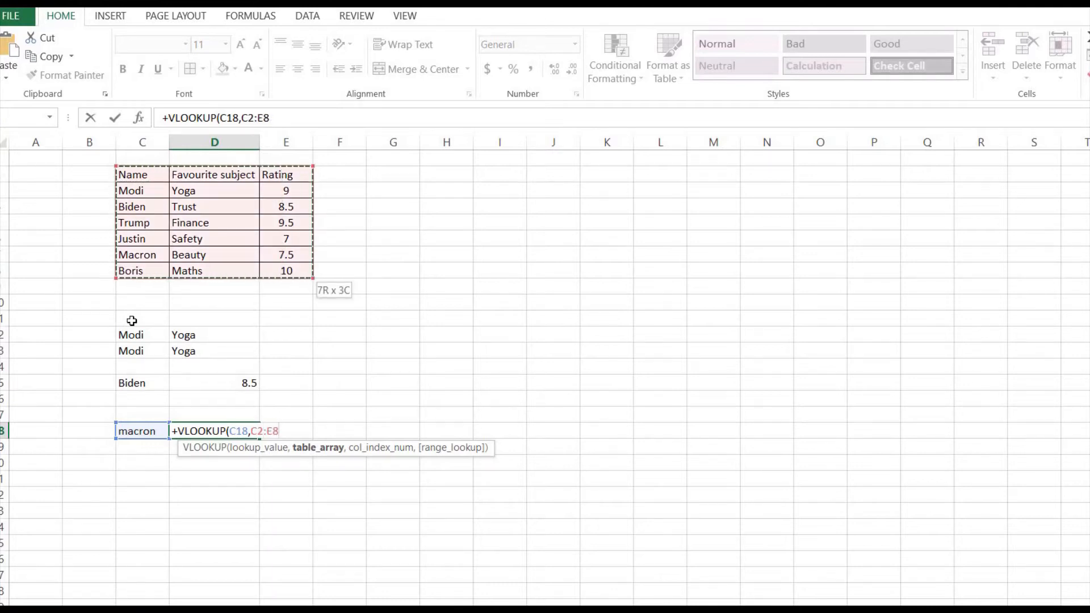
{"action": "type", "text": ","}
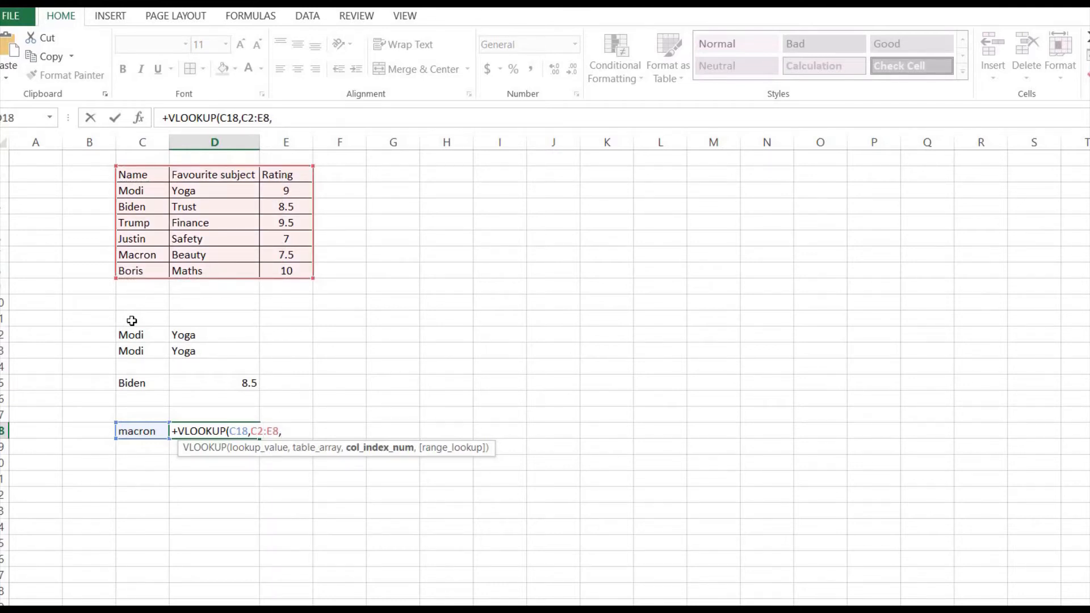
{"action": "type", "text": "2"}
{"action": "type", "text": ",0"}
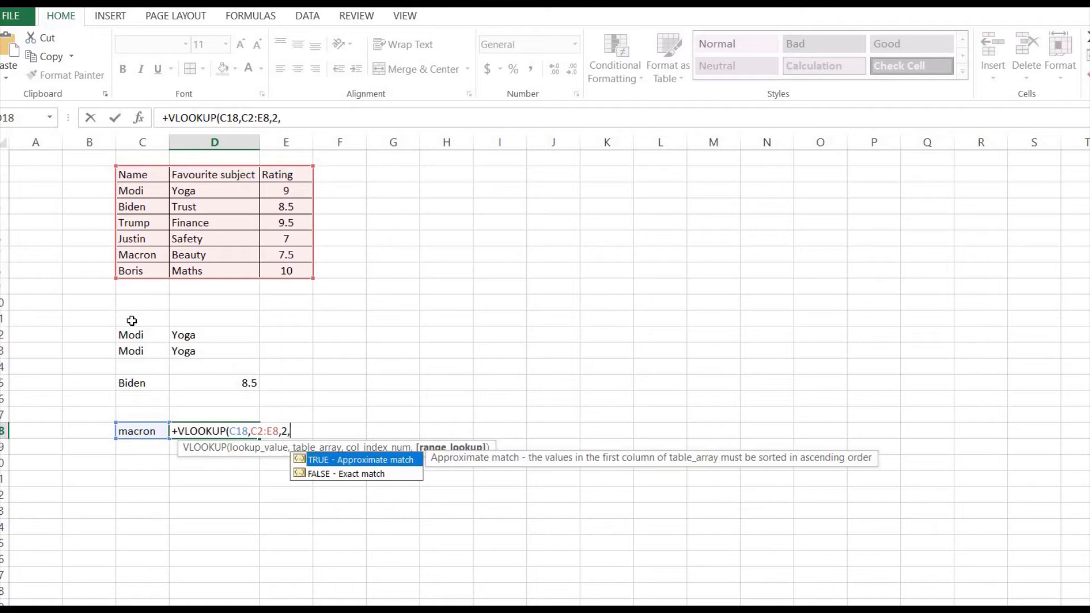
{"action": "type", "text": ")"}
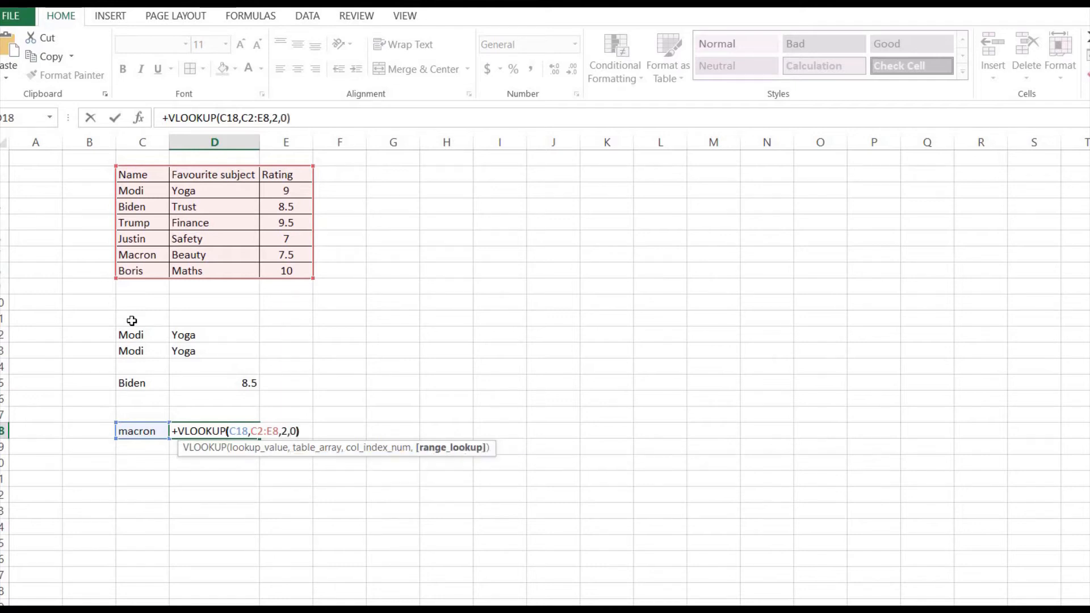
{"action": "key", "text": "Return"}
- Highlight the lowercase name in C18 and the matching Macron entry in C7 with yellow fill
{"action": "key", "text": "Up"}
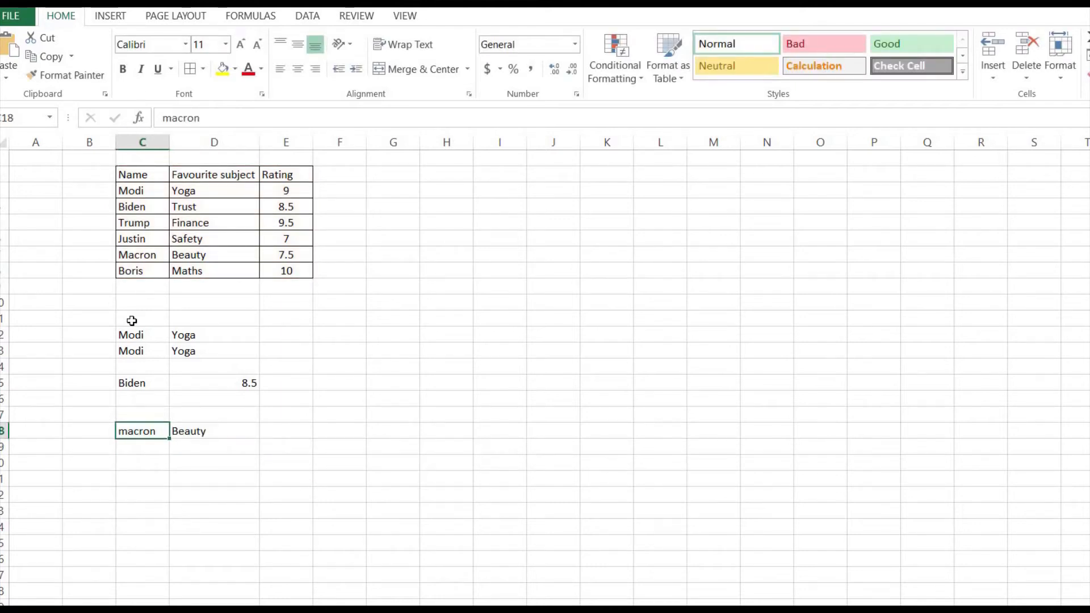
{"action": "left_click", "coordinate": [222, 69]}
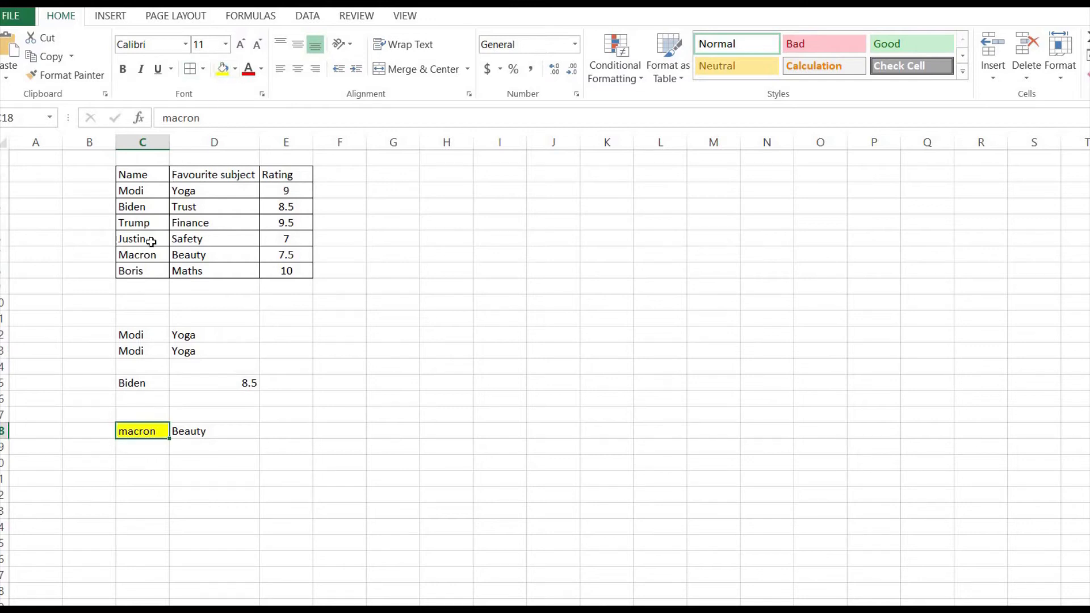
{"action": "left_click", "coordinate": [143, 253]}
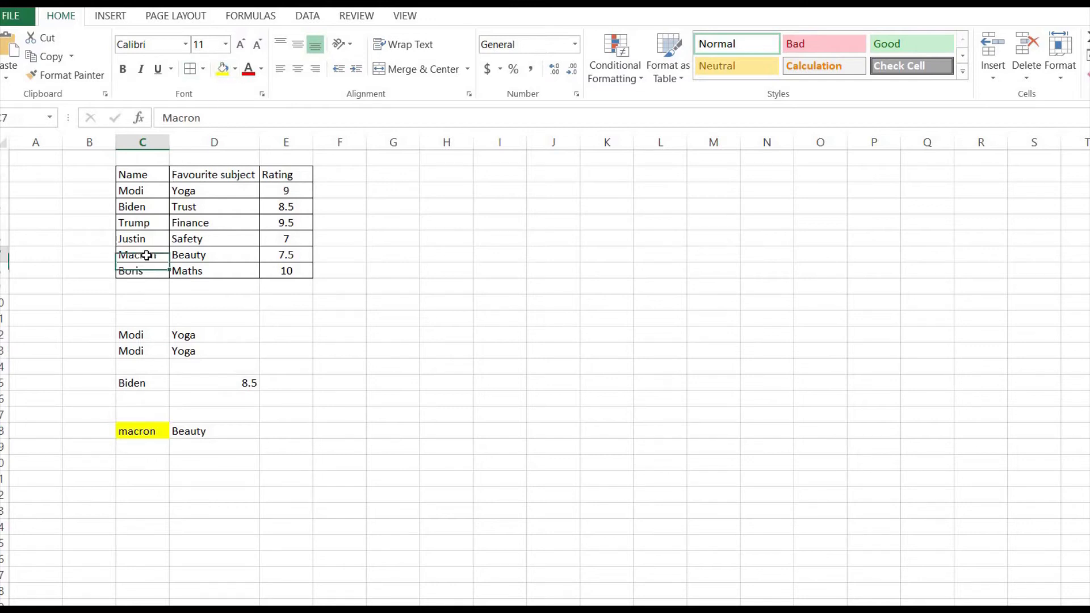
{"action": "left_click", "coordinate": [222, 69]}
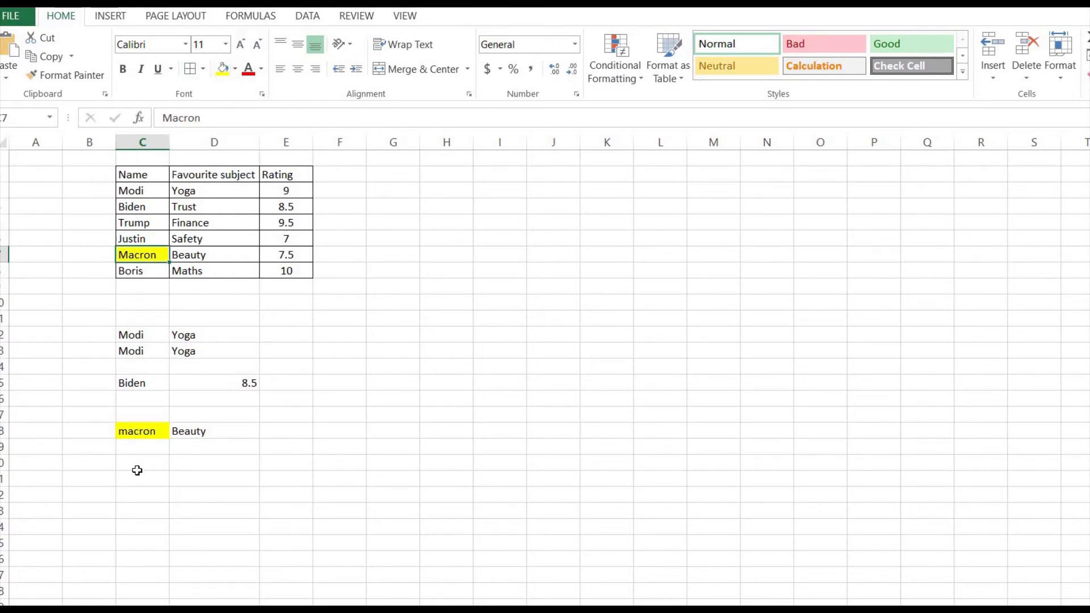
- Enter the formula +INDEX(C2:E8,2,2) in F12 to return the value from row 2, column 2 of the table
{"action": "left_click", "coordinate": [355, 335]}
{"action": "type", "text": "+i"}
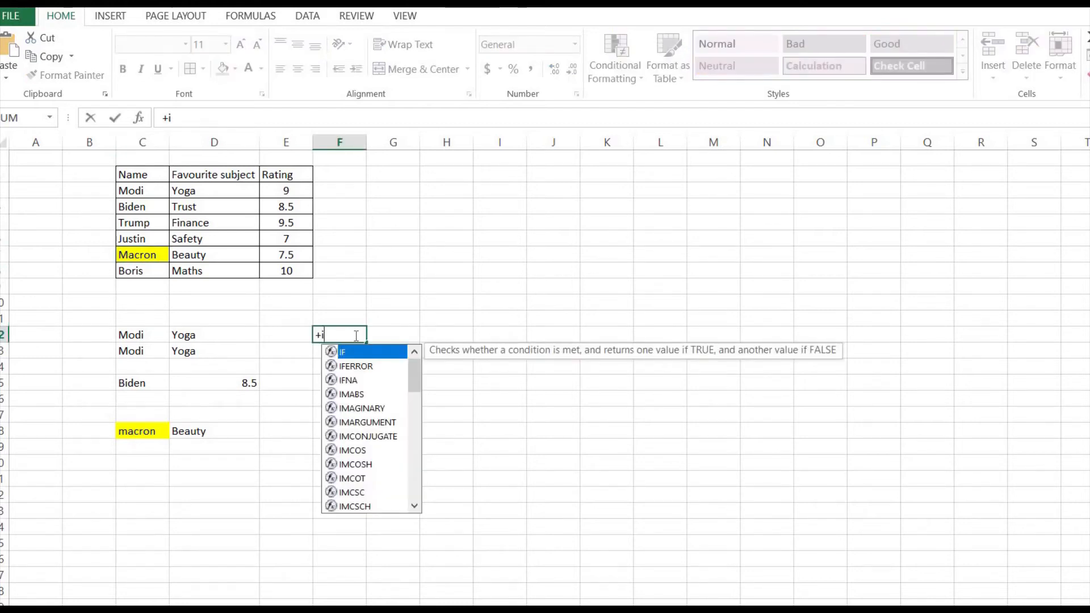
{"action": "type", "text": "n"}
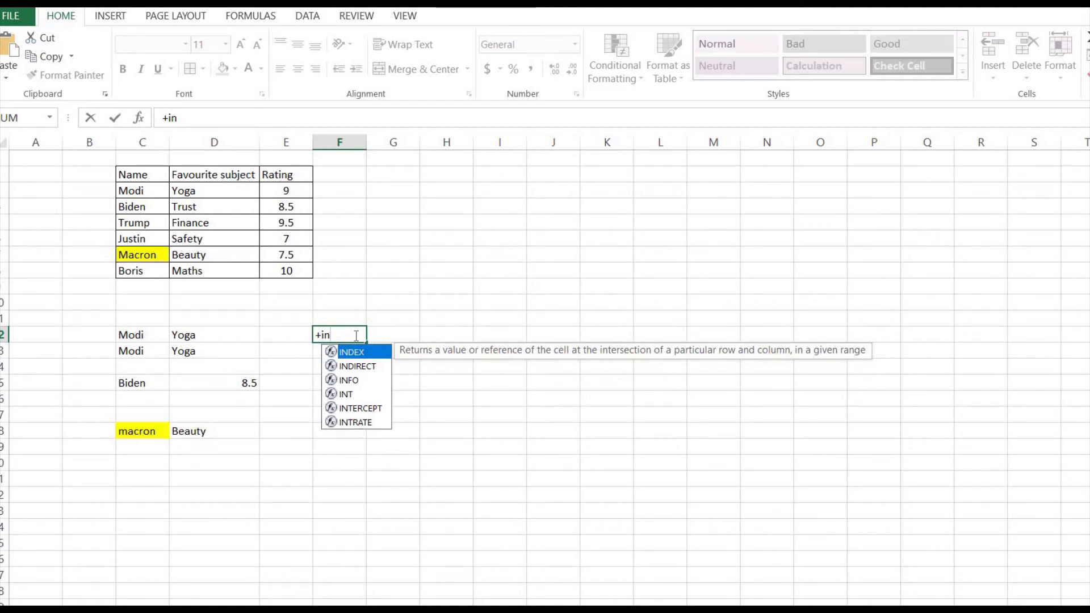
{"action": "key", "text": "Tab"}
{"action": "key", "text": "Left"}
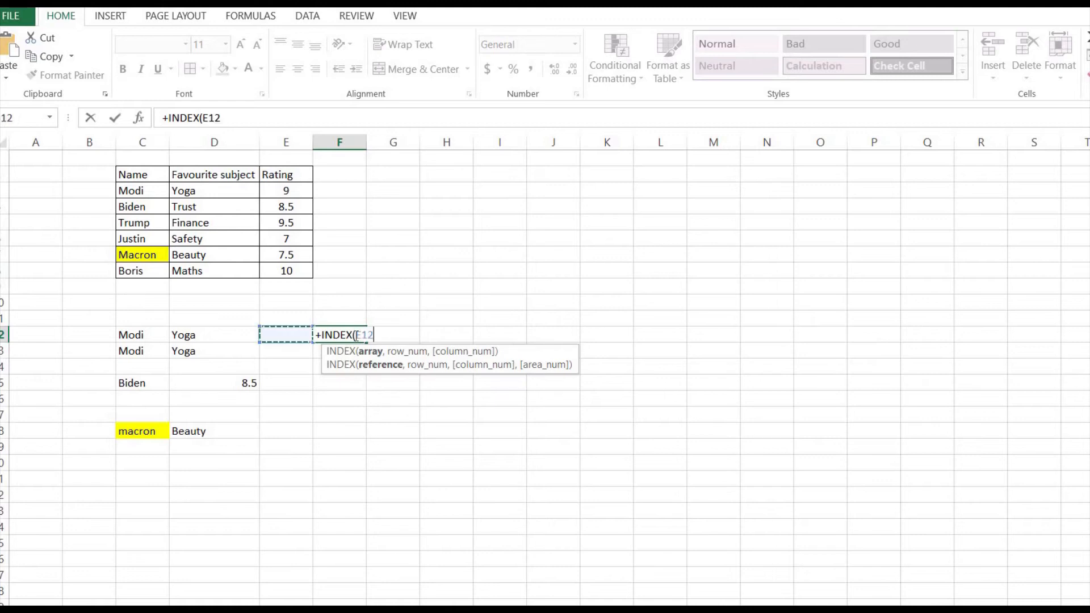
{"action": "key", "text": "Up"}
{"action": "key", "text": "Up"}
{"action": "key", "text": "Up"}
{"action": "key", "text": "Up"}
{"action": "key", "text": "Up"}
{"action": "key", "text": "Up"}
{"action": "key", "text": "Up"}
{"action": "key", "text": "Left"}
{"action": "key", "text": "Left"}
{"action": "key", "text": "Up"}
{"action": "key", "text": "Up"}
{"action": "key", "text": "Up"}
{"action": "key", "text": "shift+Down"}
{"action": "key", "text": "shift+Down"}
{"action": "key", "text": "shift+Down"}
{"action": "key", "text": "shift+Down"}
{"action": "key", "text": "shift+Down"}
{"action": "key", "text": "shift+Down"}
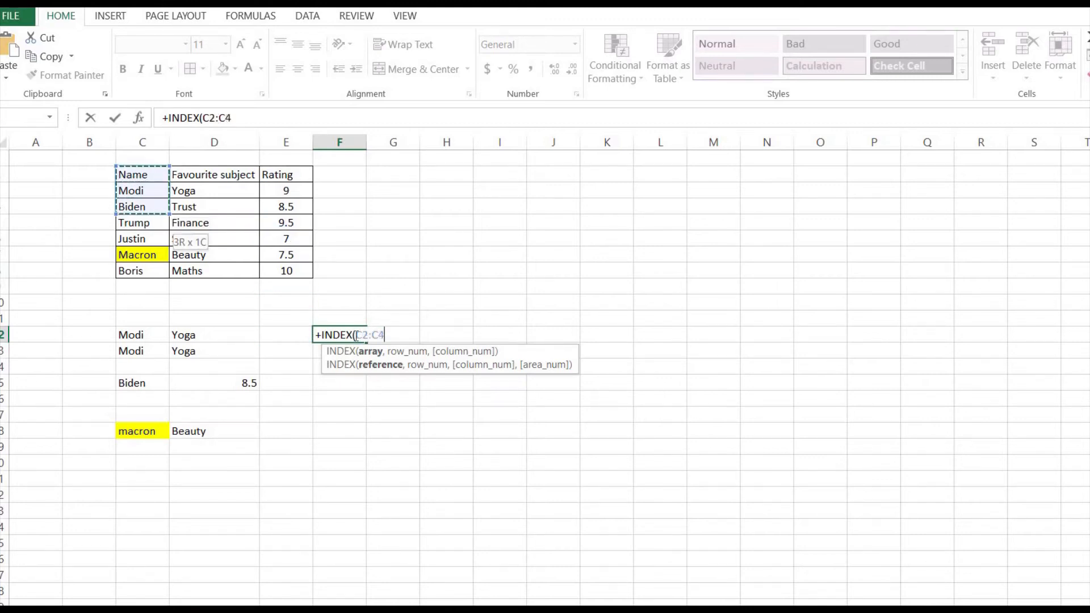
{"action": "key", "text": "shift+Right"}
{"action": "key", "text": "shift+Right"}
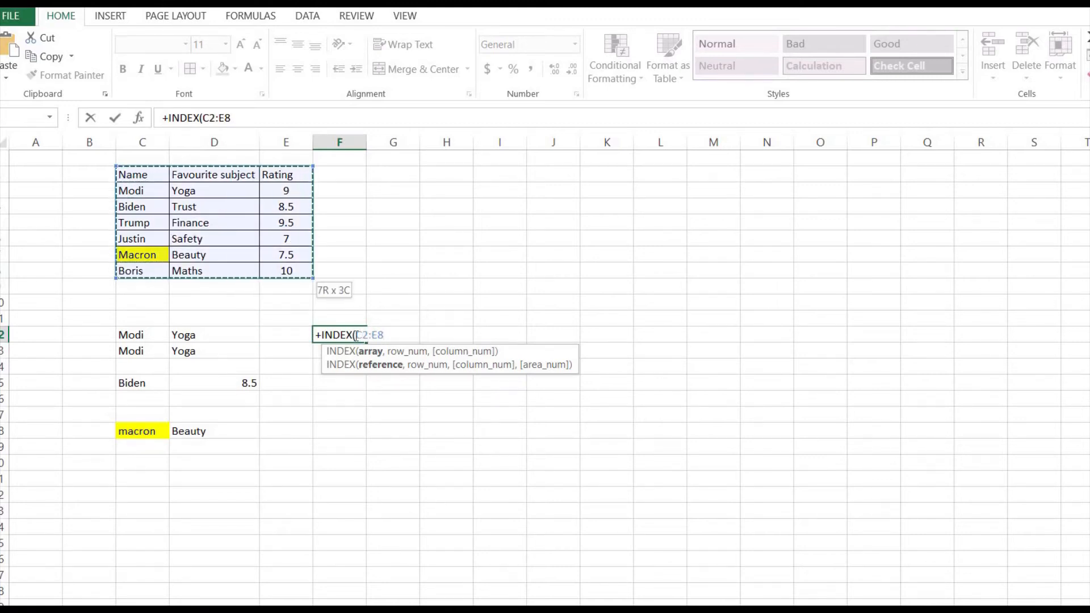
{"action": "type", "text": ","}
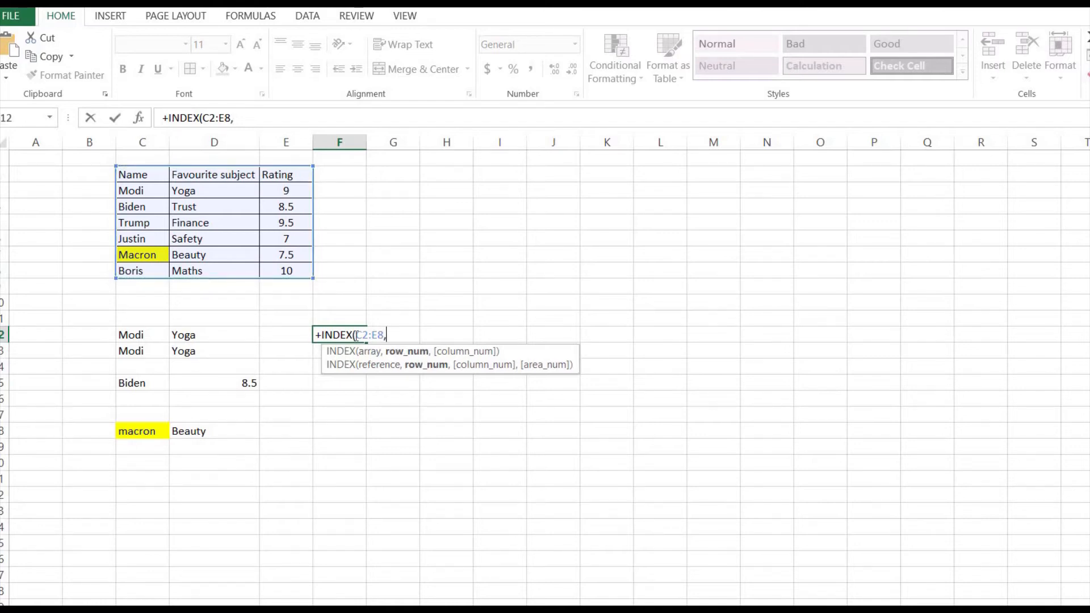
{"action": "type", "text": "2,"}
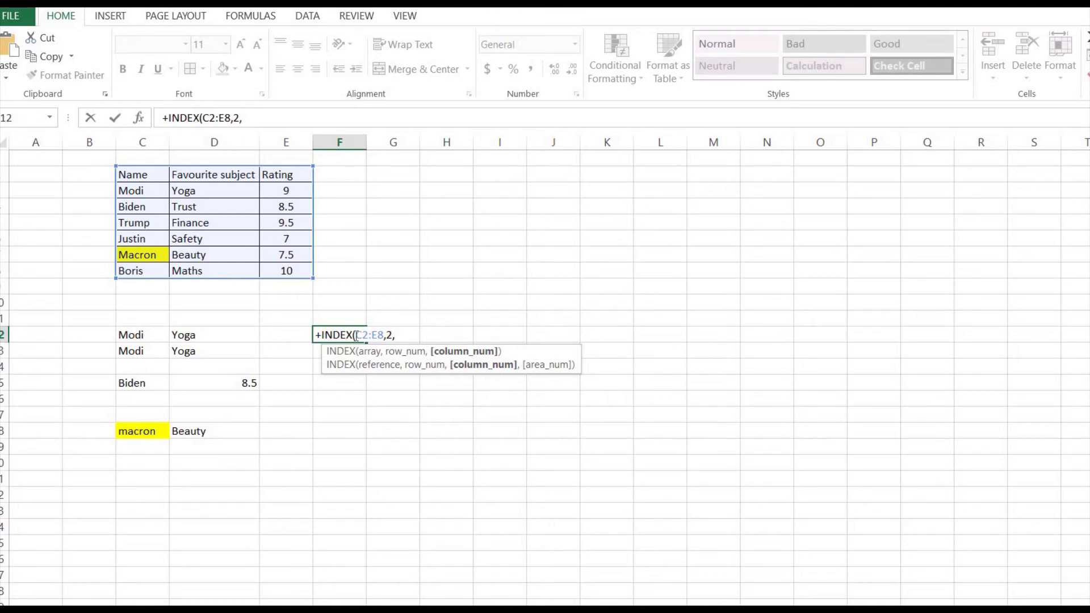
{"action": "type", "text": "2)"}
{"action": "key", "text": "Return"}
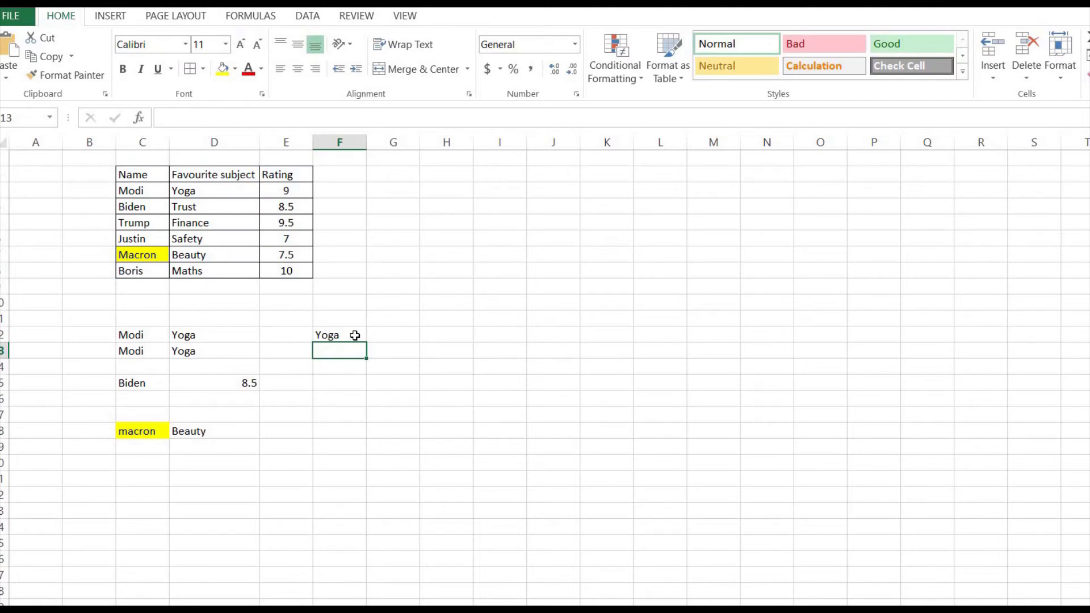
- Enter the formula +MATCH(C13,C2:C8,0) in F13 to find Modi's exact position in the name column
{"action": "key", "text": "Down"}
{"action": "key", "text": "Up"}
{"action": "type", "text": "+m"}
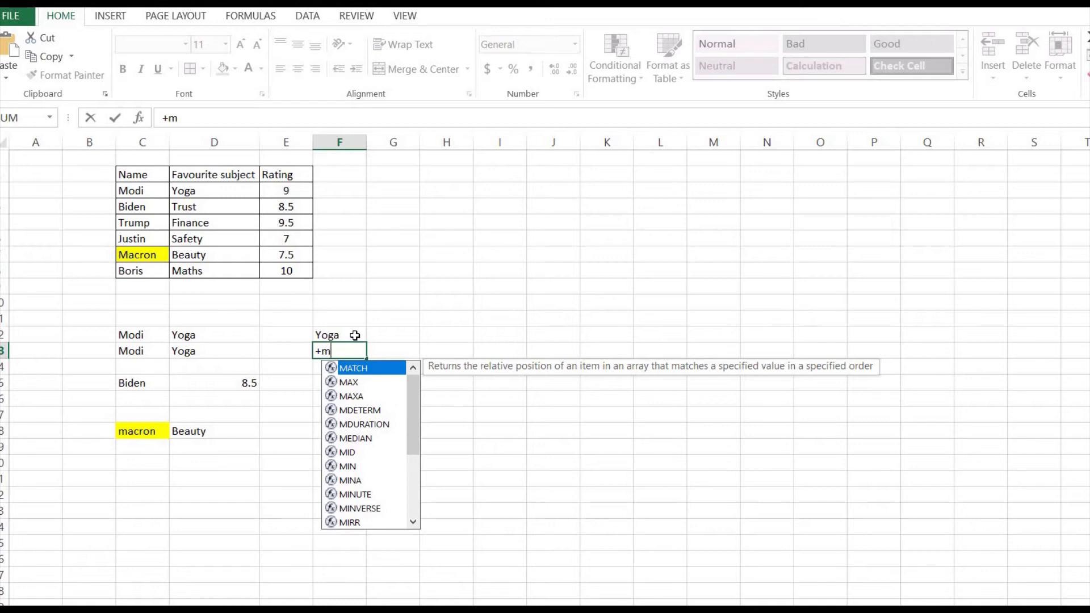
{"action": "key", "text": "Tab"}
{"action": "key", "text": "Left"}
{"action": "key", "text": "Left"}
{"action": "key", "text": "Left"}
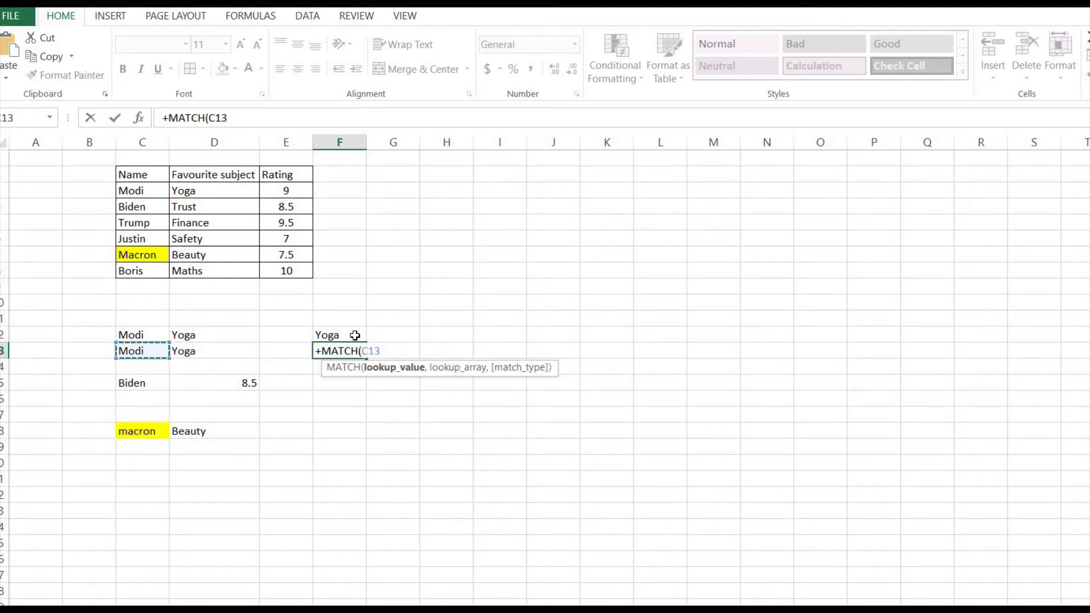
{"action": "type", "text": ","}
{"action": "key", "text": "Up"}
{"action": "key", "text": "Up"}
{"action": "key", "text": "Up"}
{"action": "key", "text": "Up"}
{"action": "key", "text": "Up"}
{"action": "key", "text": "Up"}
{"action": "key", "text": "Up"}
{"action": "key", "text": "Left"}
{"action": "key", "text": "Left"}
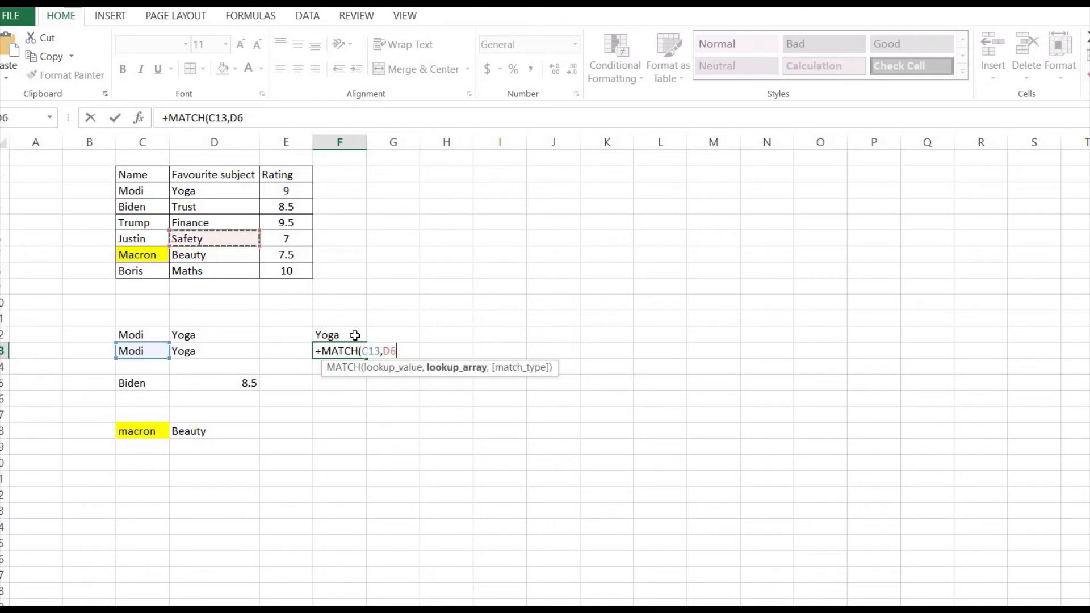
{"action": "key", "text": "Up"}
{"action": "key", "text": "Up"}
{"action": "key", "text": "Up"}
{"action": "key", "text": "Left"}
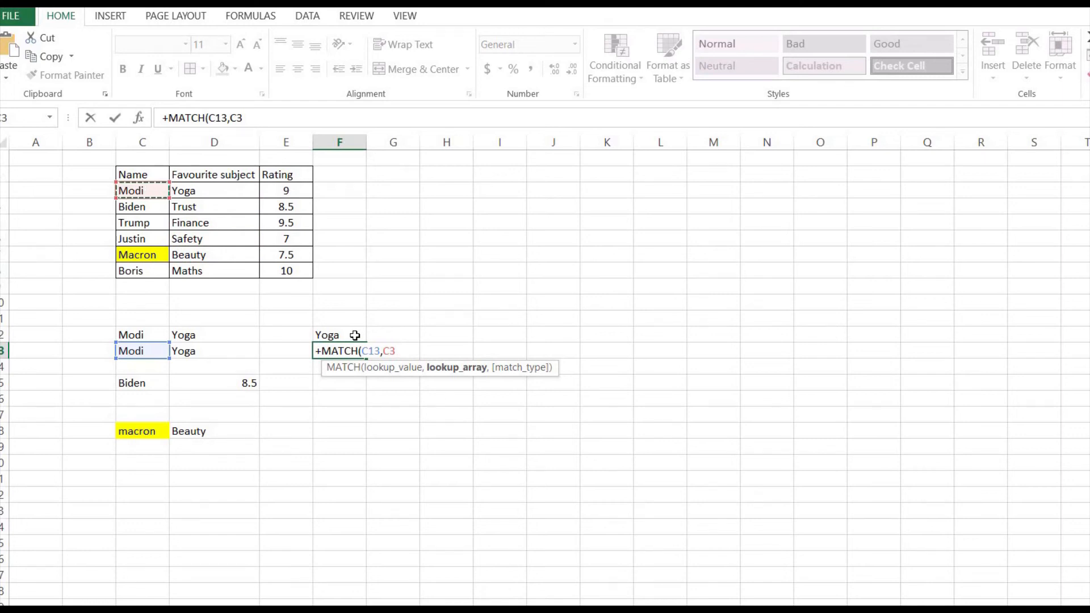
{"action": "key", "text": "Up"}
{"action": "key", "text": "shift+Down"}
{"action": "key", "text": "shift+Down"}
{"action": "key", "text": "shift+Down"}
{"action": "key", "text": "shift+Down"}
{"action": "key", "text": "shift+Down"}
{"action": "key", "text": "shift+Down"}
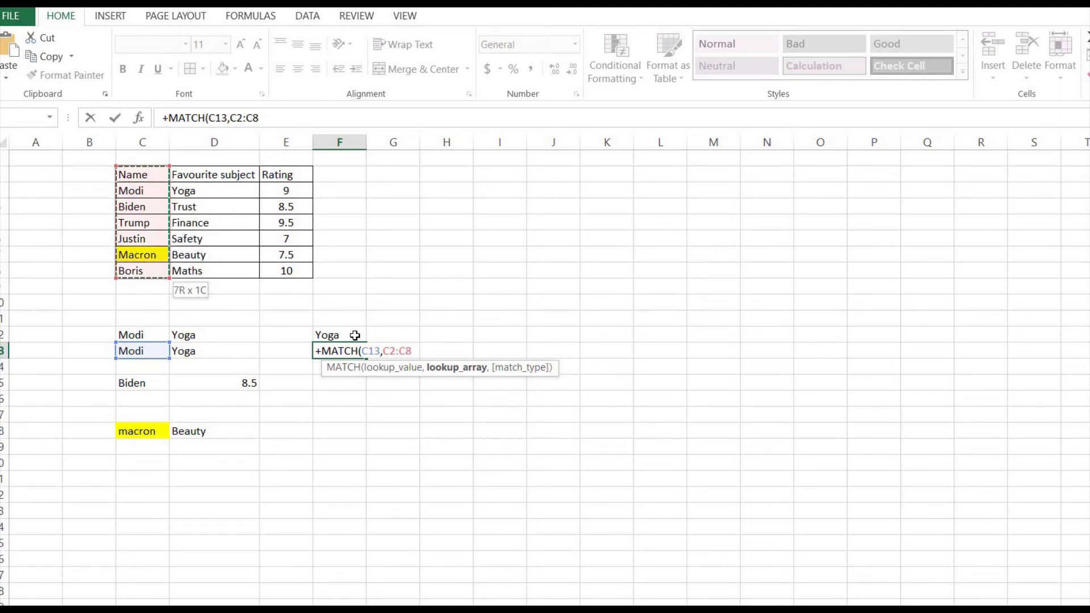
{"action": "type", "text": ",0"}
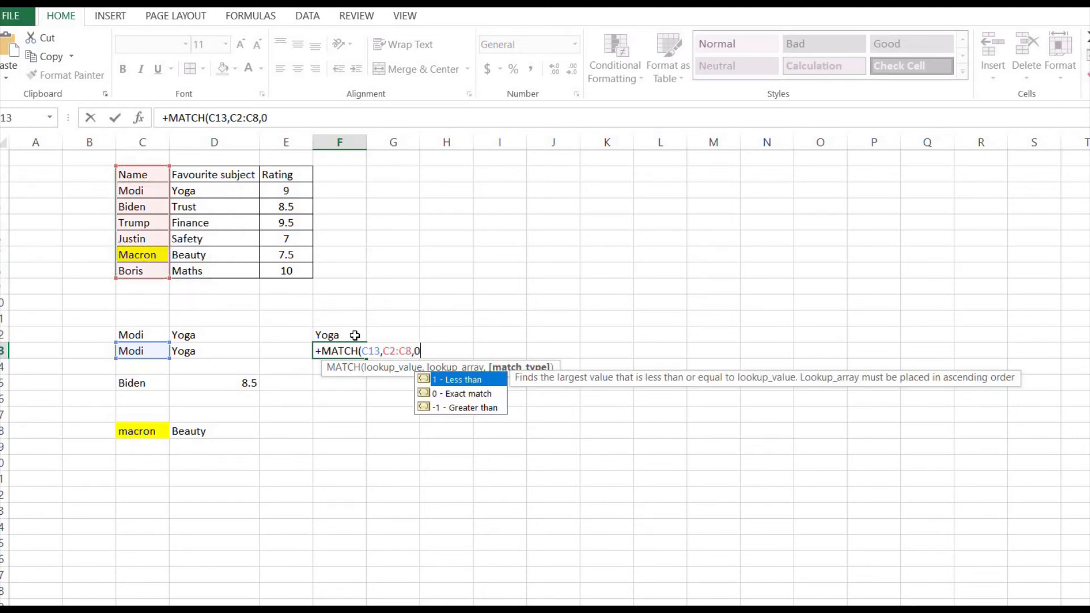
{"action": "type", "text": ")"}
{"action": "key", "text": "Return"}
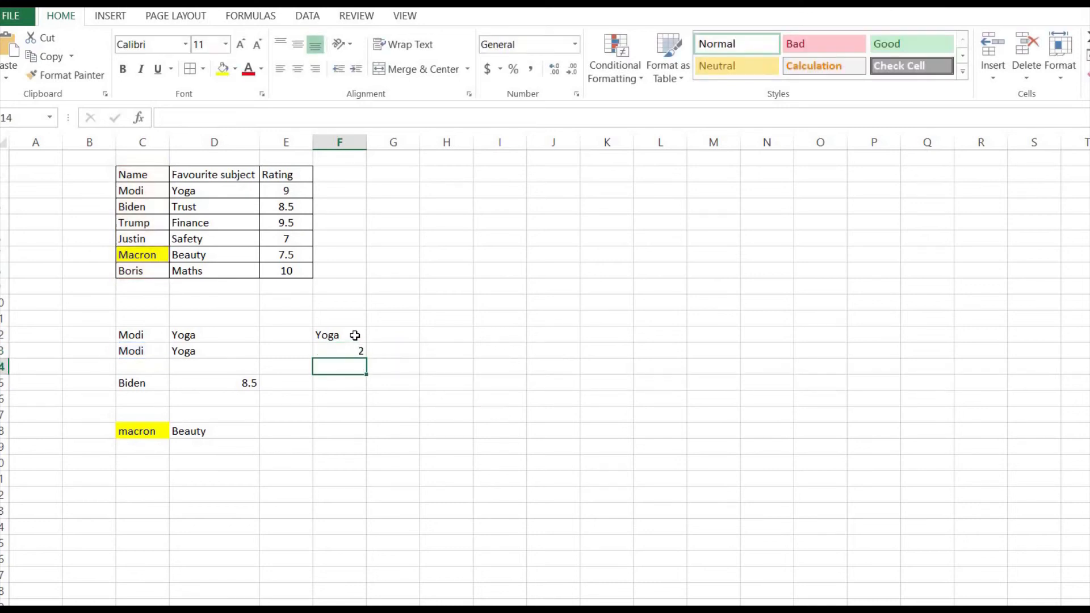
- Enter the note "use index and match both" in cell F15
{"action": "key", "text": "Down"}
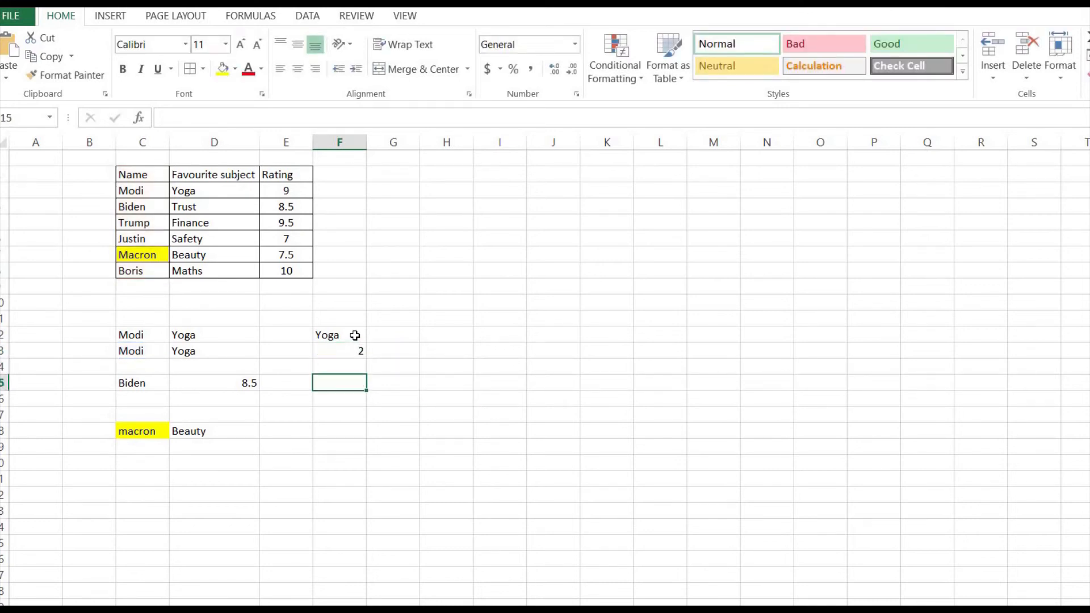
{"action": "type", "text": "use"}
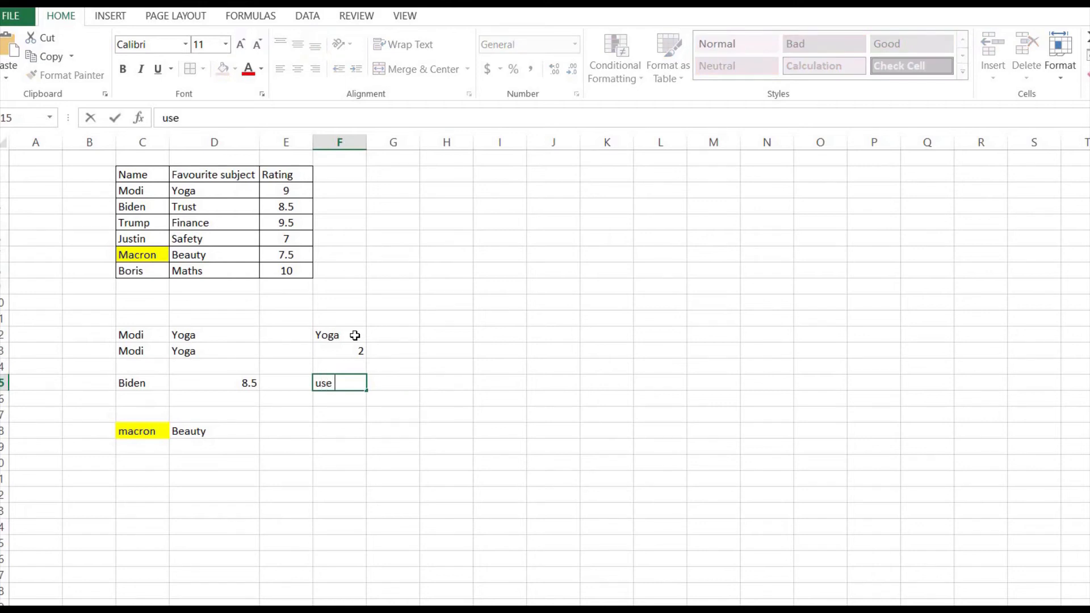
{"action": "type", "text": " index and"}
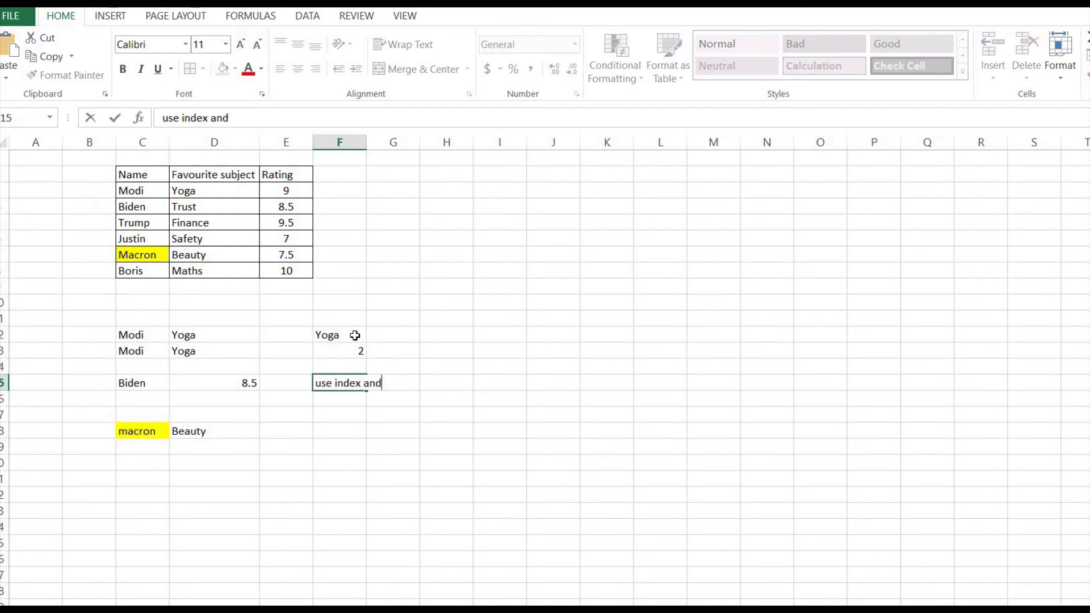
{"action": "type", "text": " match bith"}
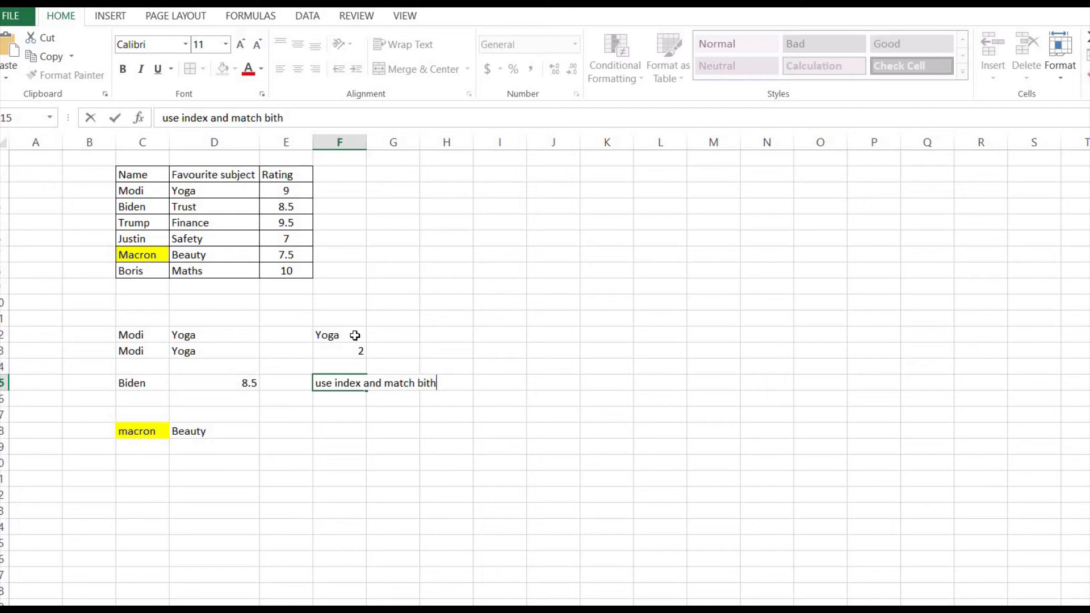
{"action": "key", "text": "BackSpace"}
{"action": "key", "text": "BackSpace"}
{"action": "key", "text": "BackSpace"}
{"action": "type", "text": "oth"}
{"action": "key", "text": "BackSpace"}
{"action": "type", "text": "h"}
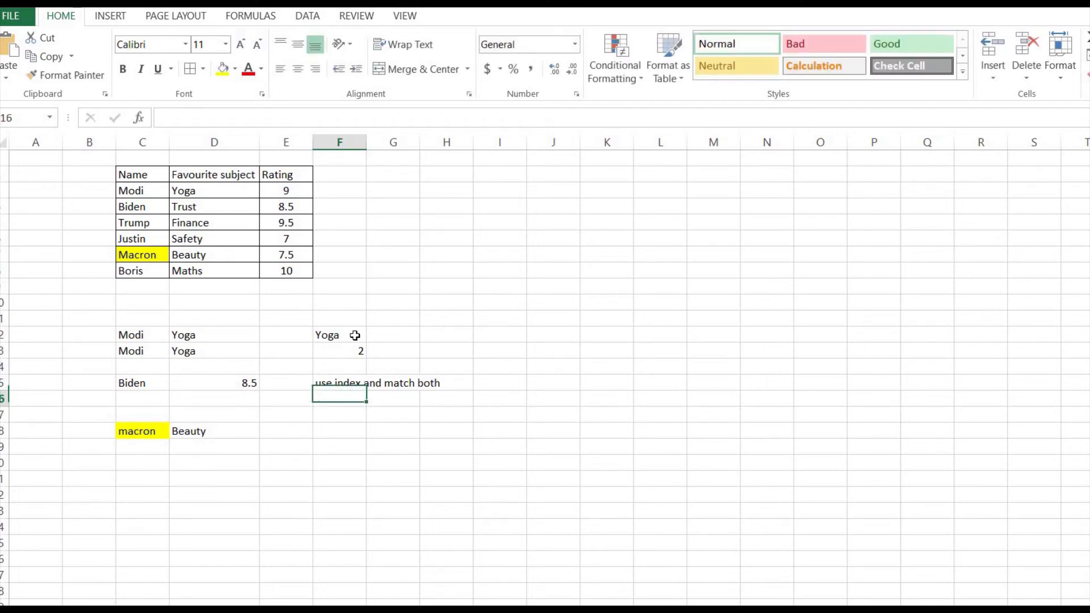
{"action": "key", "text": "Return"}
- Start an INDEX formula in F17 with the whole table C2:E8 as its array
{"action": "key", "text": "Return"}
{"action": "type", "text": "+index"}
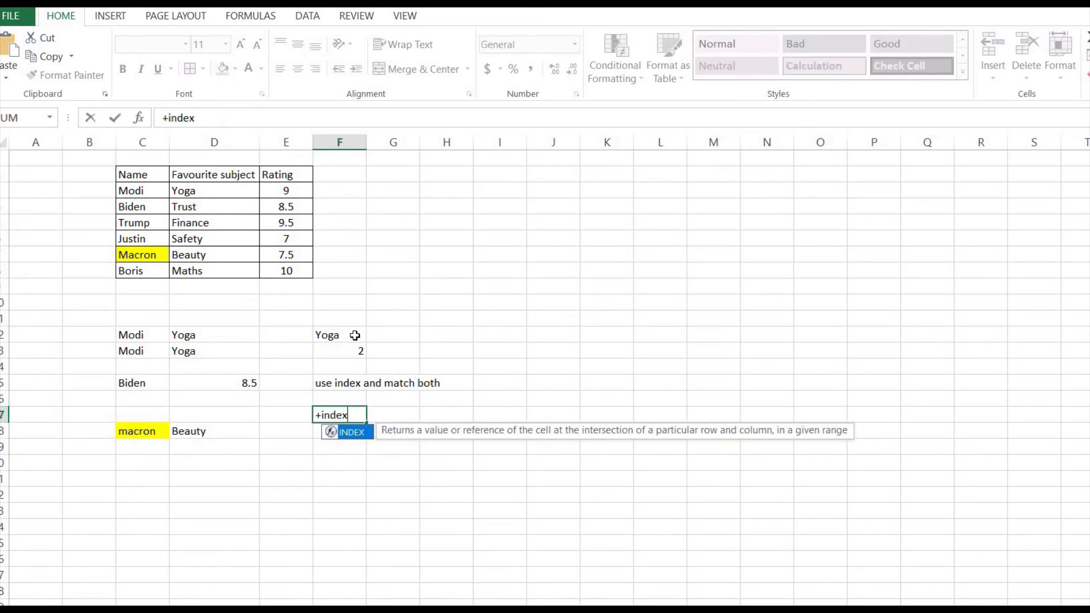
{"action": "key", "text": "Tab"}
{"action": "key", "text": "Left"}
{"action": "key", "text": "Up"}
{"action": "key", "text": "Up"}
{"action": "key", "text": "Up"}
{"action": "key", "text": "Up"}
{"action": "key", "text": "Up"}
{"action": "key", "text": "Up"}
{"action": "key", "text": "Up"}
{"action": "key", "text": "Up"}
{"action": "key", "text": "Up"}
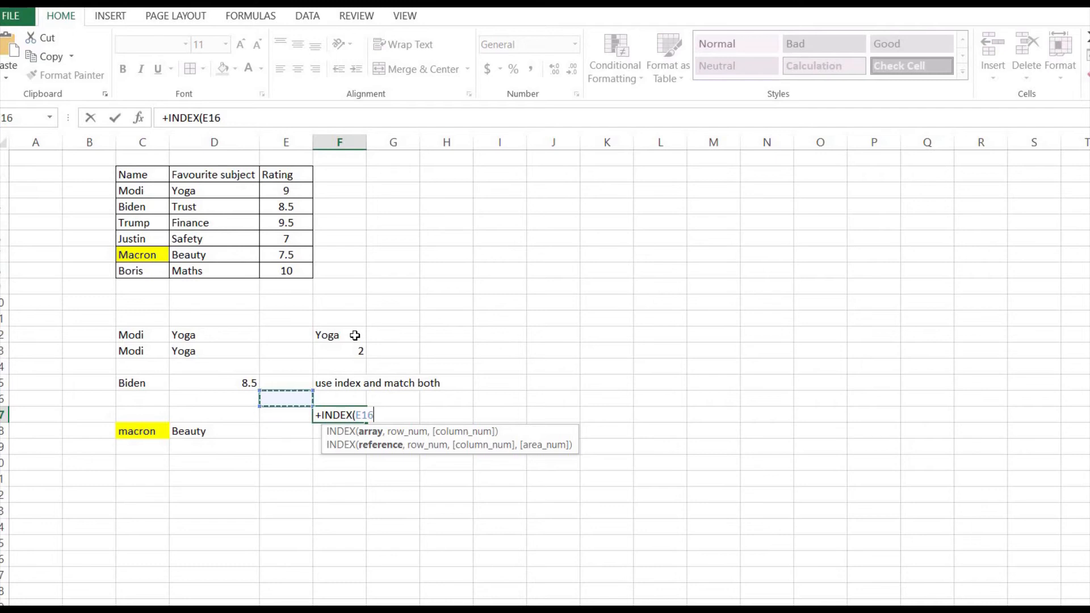
{"action": "key", "text": "Left"}
{"action": "key", "text": "Left"}
{"action": "key", "text": "Up"}
{"action": "key", "text": "Up"}
{"action": "key", "text": "Up"}
{"action": "key", "text": "Up"}
{"action": "key", "text": "Up"}
{"action": "key", "text": "Up"}
{"action": "key", "text": "shift+Down"}
{"action": "key", "text": "shift+Down"}
{"action": "key", "text": "shift+Down"}
{"action": "key", "text": "shift+Down"}
{"action": "key", "text": "shift+Down"}
{"action": "key", "text": "shift+Down"}
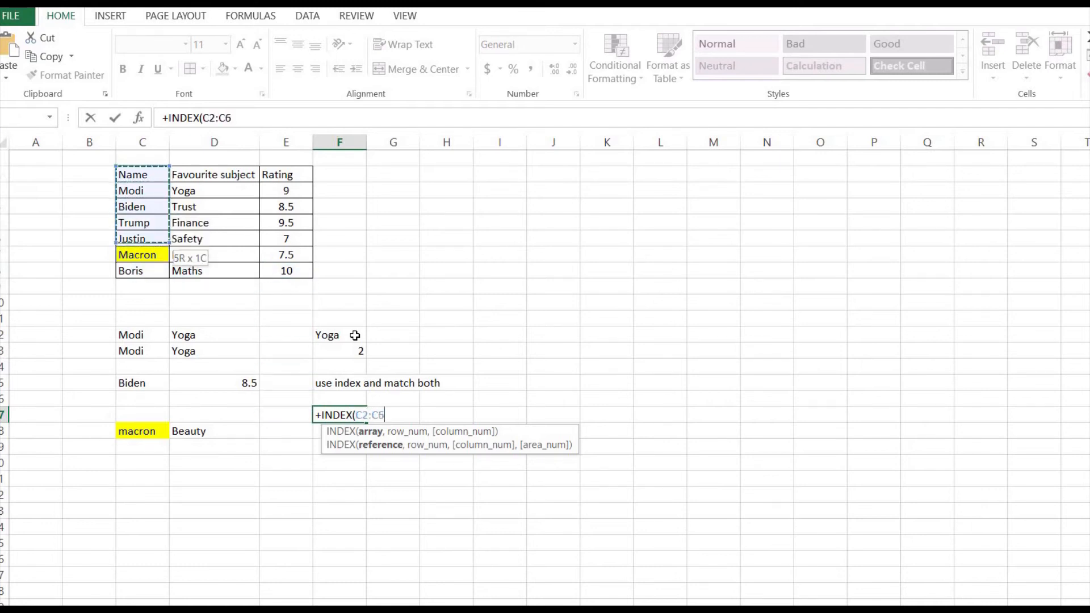
{"action": "key", "text": "shift+Right"}
{"action": "key", "text": "shift+Right"}
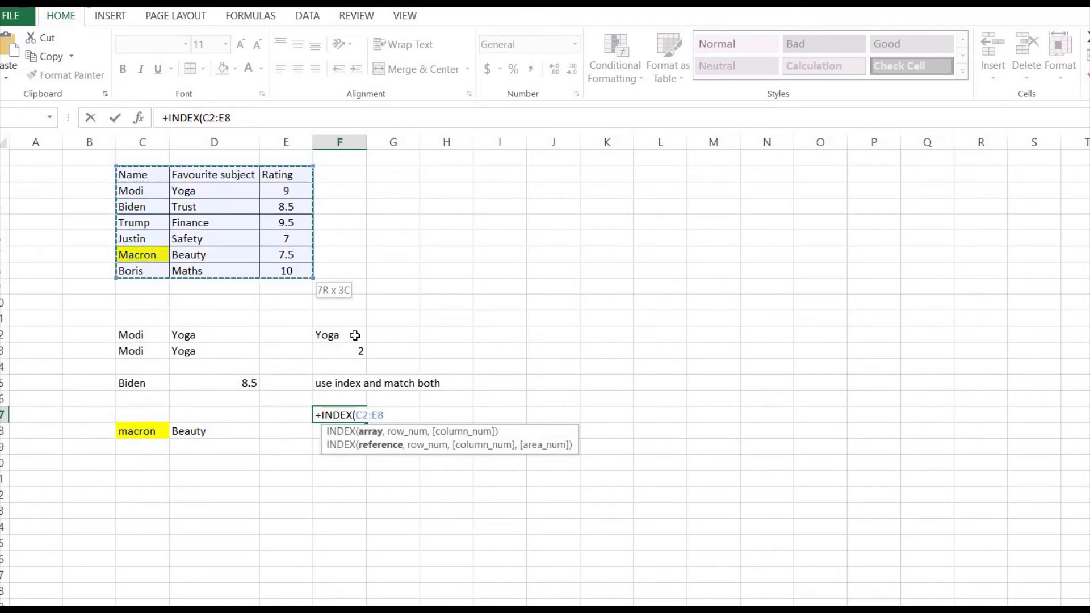
{"action": "type", "text": ","}
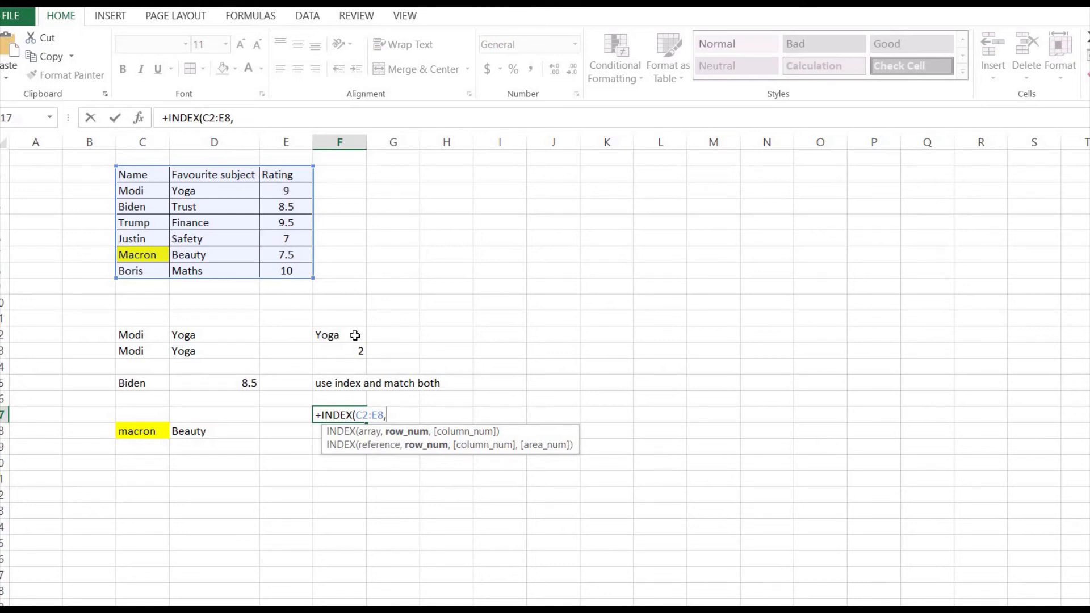
- Complete the F17 INDEX formula with MATCH(C12,C2:C8,0) as the row number and 2 as the column number
{"action": "type", "text": "mat"}
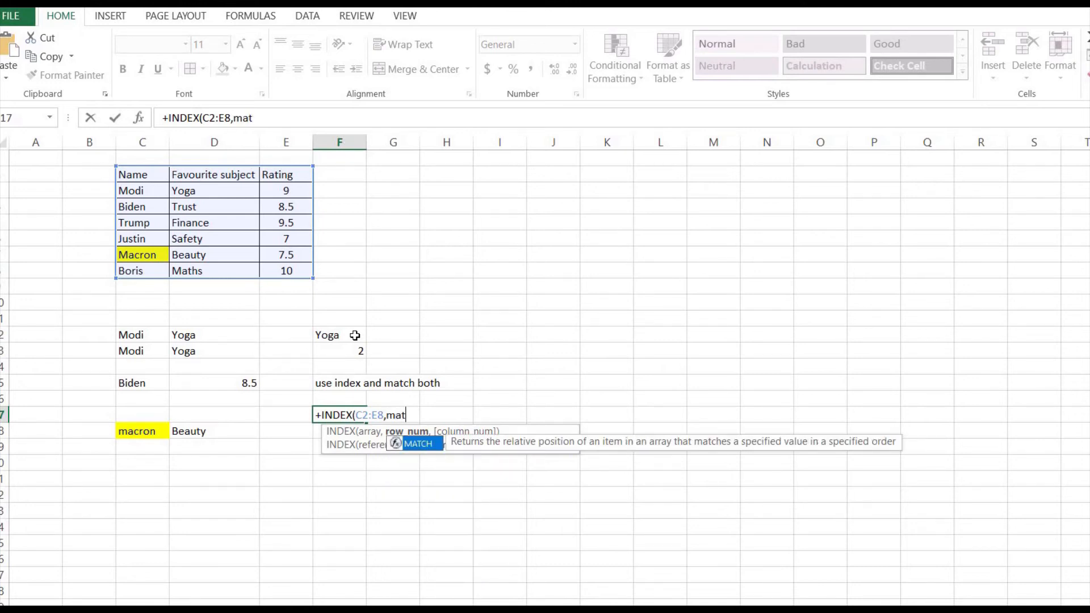
{"action": "type", "text": "ch"}
{"action": "key", "text": "Tab"}
{"action": "key", "text": "Left"}
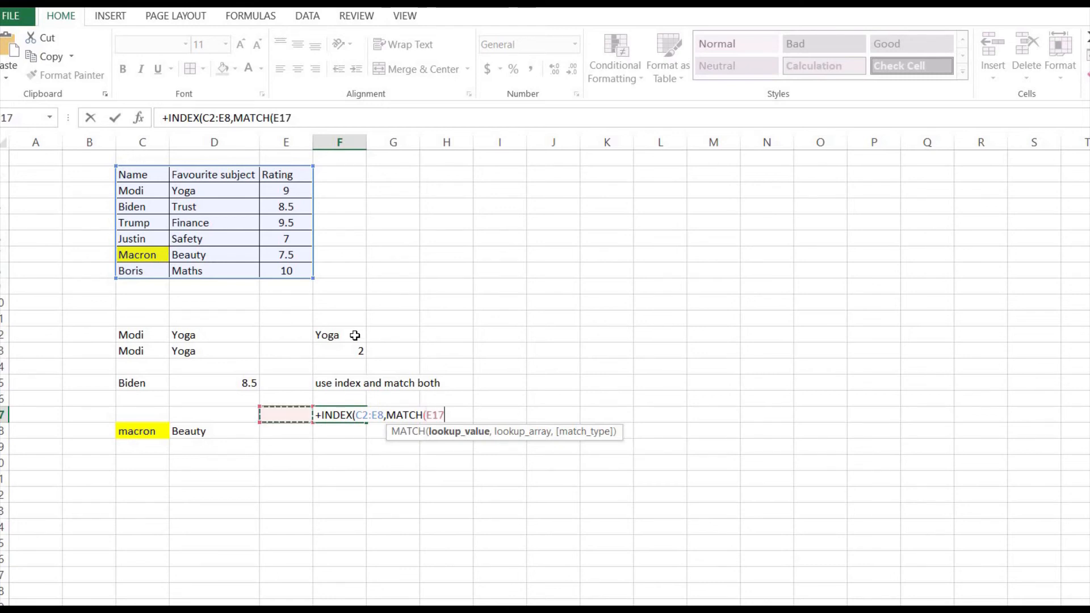
{"action": "key", "text": "Up"}
{"action": "key", "text": "Up"}
{"action": "key", "text": "Up"}
{"action": "key", "text": "Up"}
{"action": "key", "text": "Left"}
{"action": "key", "text": "Left"}
{"action": "key", "text": "Left"}
{"action": "key", "text": "Up"}
{"action": "key", "text": "Right"}
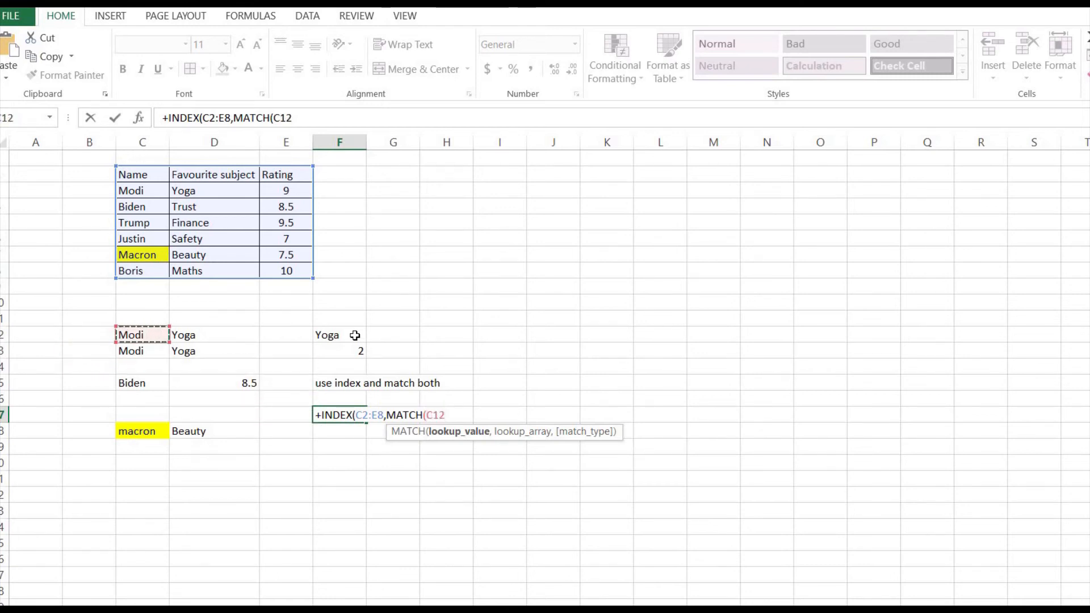
{"action": "type", "text": ","}
{"action": "key", "text": "Up"}
{"action": "key", "text": "Up"}
{"action": "key", "text": "Up"}
{"action": "key", "text": "Up"}
{"action": "key", "text": "Up"}
{"action": "key", "text": "Up"}
{"action": "key", "text": "Up"}
{"action": "key", "text": "Up"}
{"action": "key", "text": "Up"}
{"action": "key", "text": "Up"}
{"action": "key", "text": "Up"}
{"action": "key", "text": "Left"}
{"action": "key", "text": "Left"}
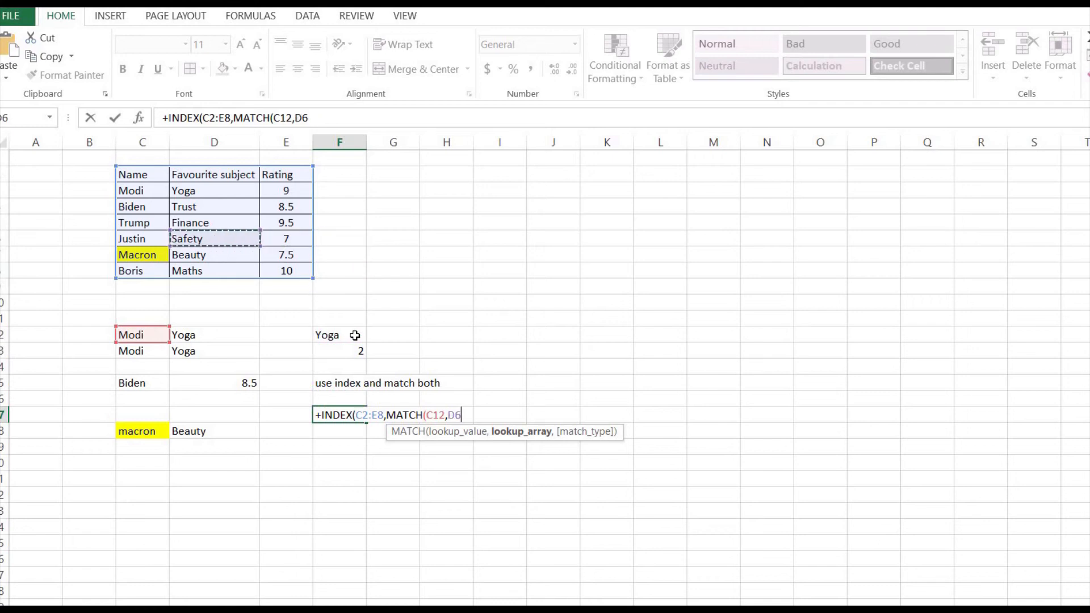
{"action": "key", "text": "Up"}
{"action": "key", "text": "Up"}
{"action": "key", "text": "Up"}
{"action": "key", "text": "Up"}
{"action": "key", "text": "Left"}
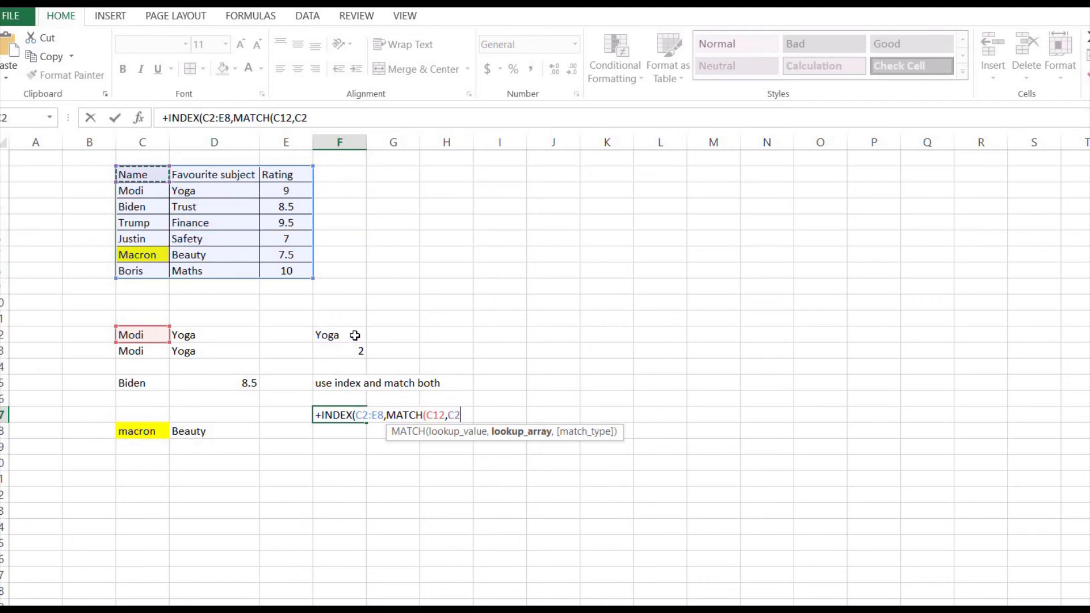
{"action": "key", "text": "shift+Down"}
{"action": "key", "text": "shift+Down"}
{"action": "key", "text": "shift+Down"}
{"action": "key", "text": "shift+Down"}
{"action": "key", "text": "shift+Down"}
{"action": "key", "text": "shift+Down"}
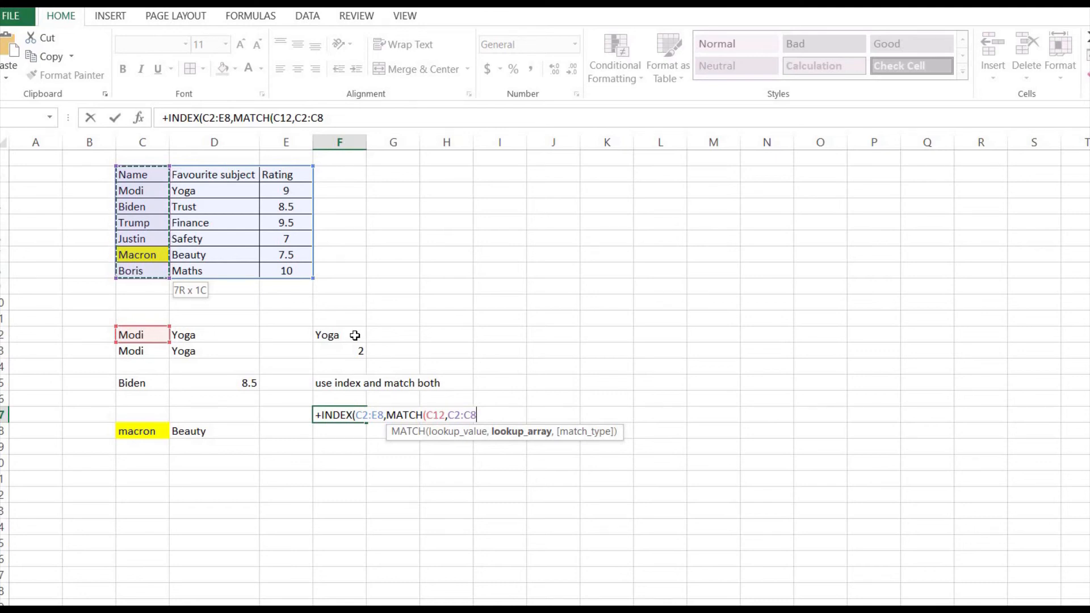
{"action": "type", "text": ",0)"}
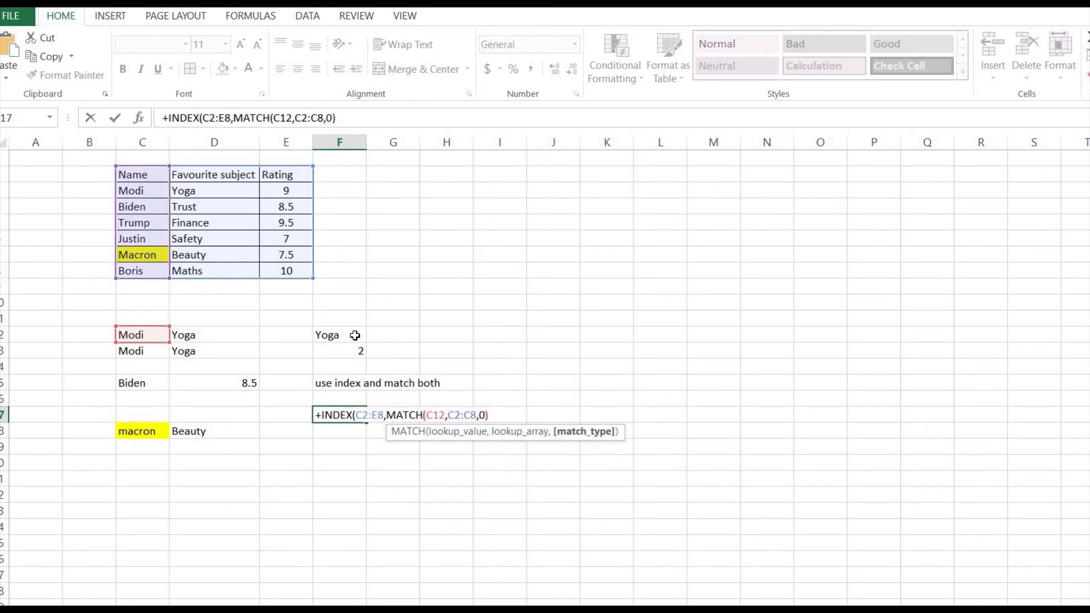
{"action": "type", "text": ","}
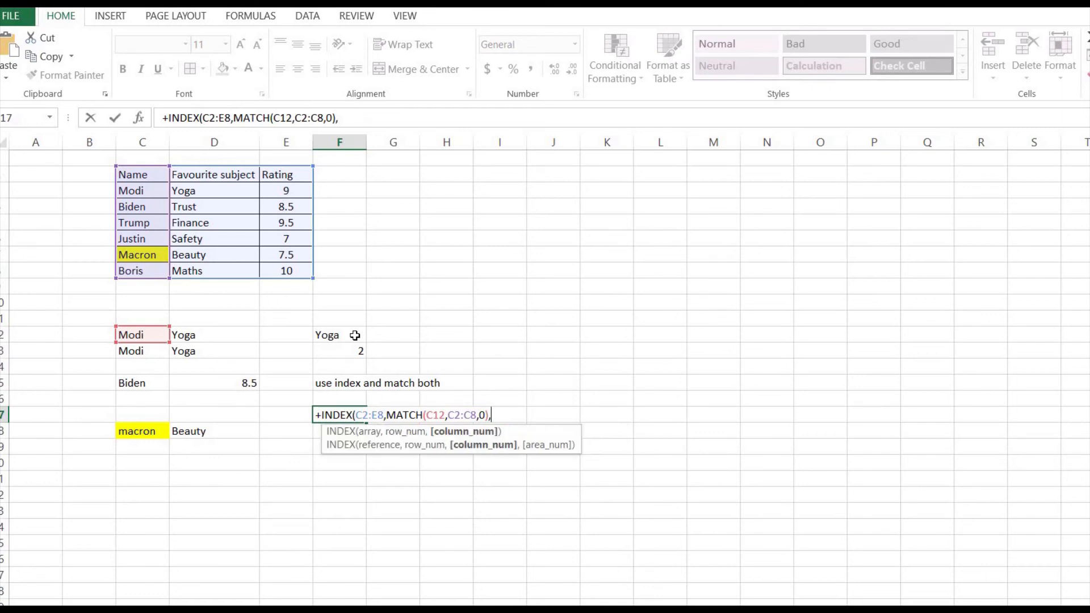
{"action": "type", "text": "2)"}
{"action": "key", "text": "Return"}
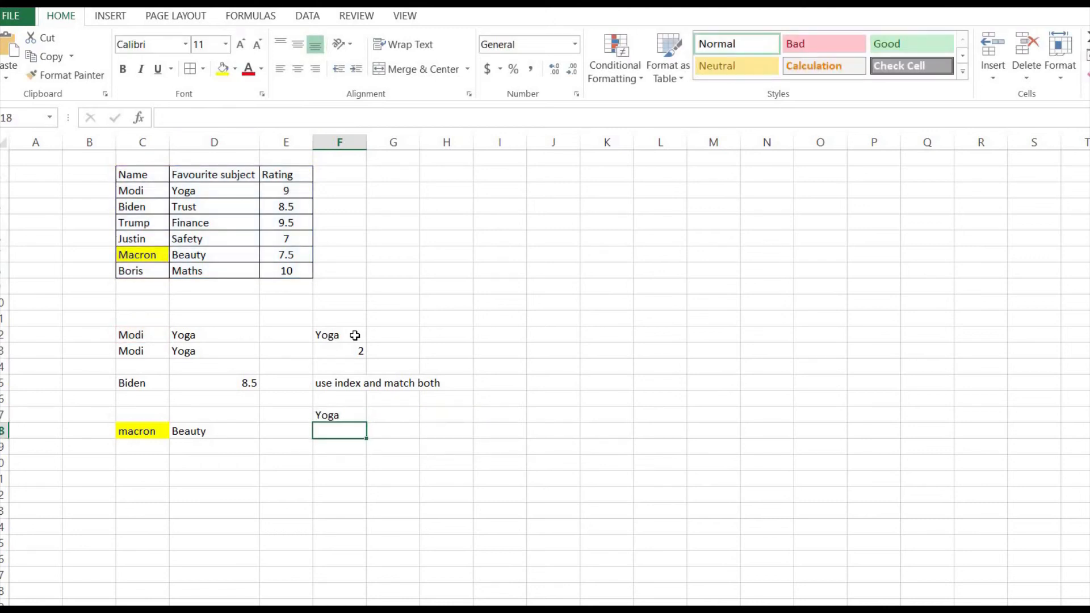
- Enter the lookup subject "Yoga" in cell F20
{"action": "key", "text": "Down"}
{"action": "key", "text": "Down"}
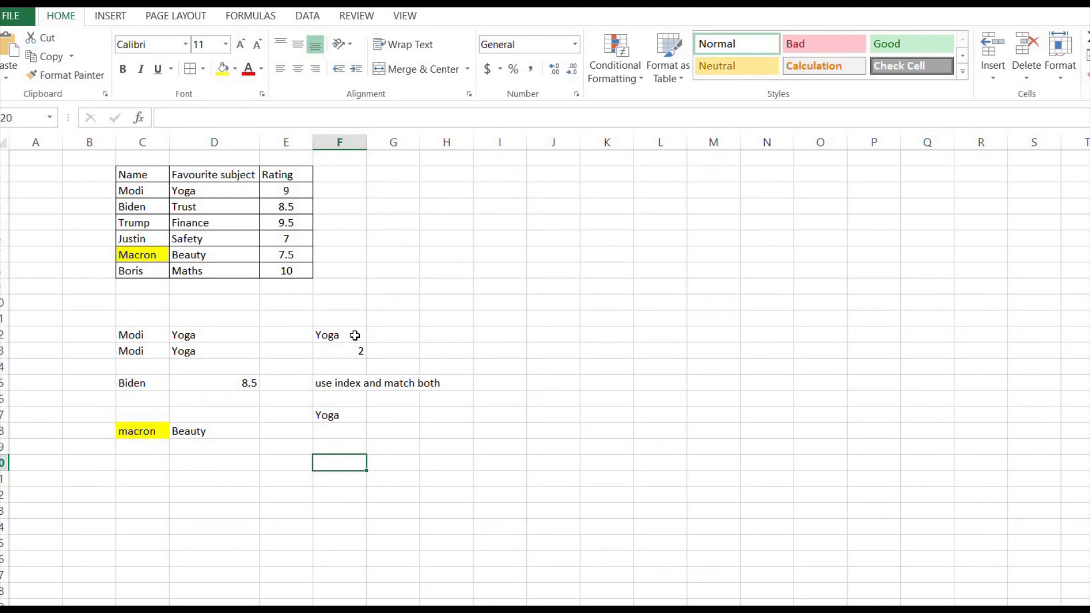
{"action": "type", "text": "Yo"}
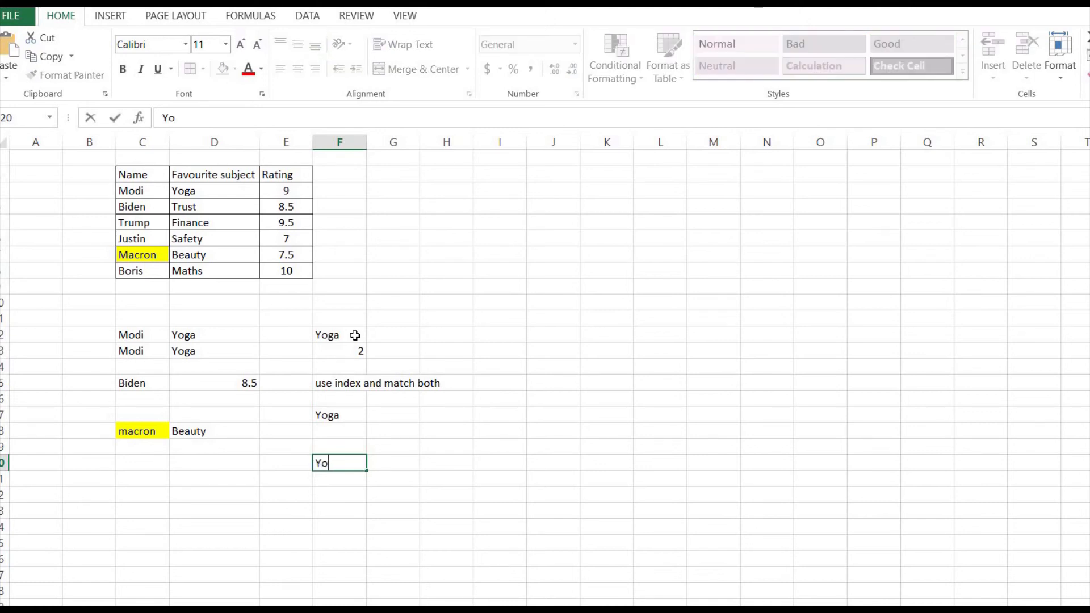
{"action": "type", "text": "ga"}
{"action": "key", "text": "Tab"}
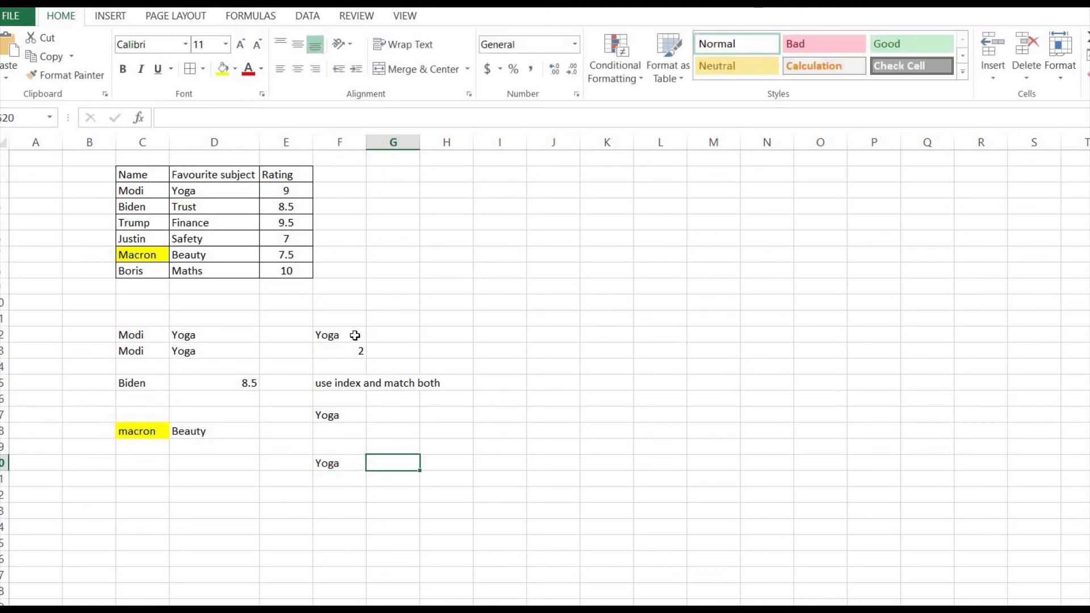
- Start an INDEX formula in G20 with the whole table C2:E8 as its array
{"action": "type", "text": "+"}
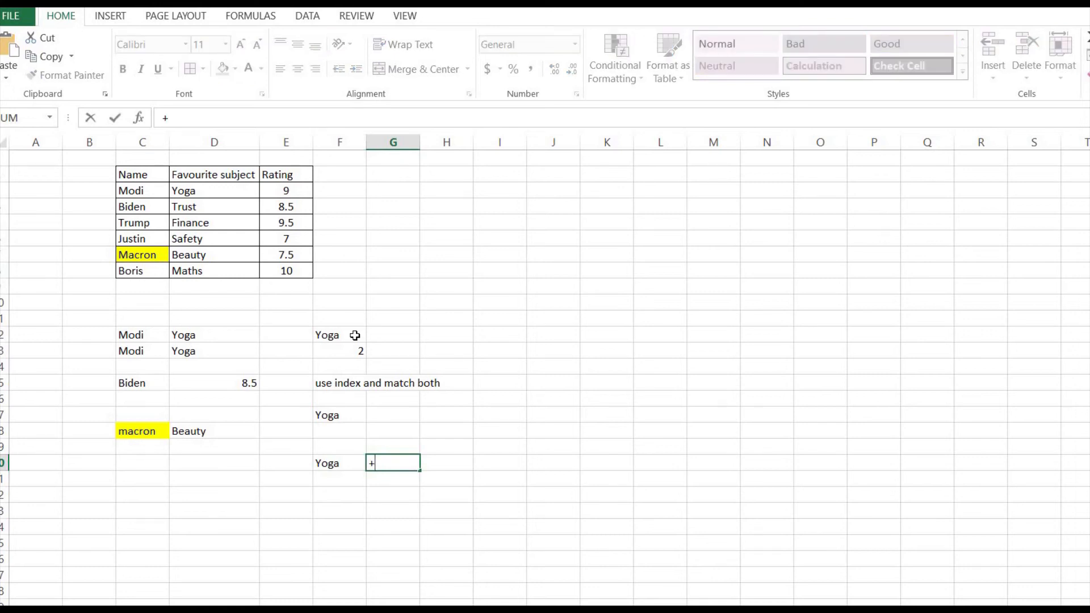
{"action": "type", "text": "i"}
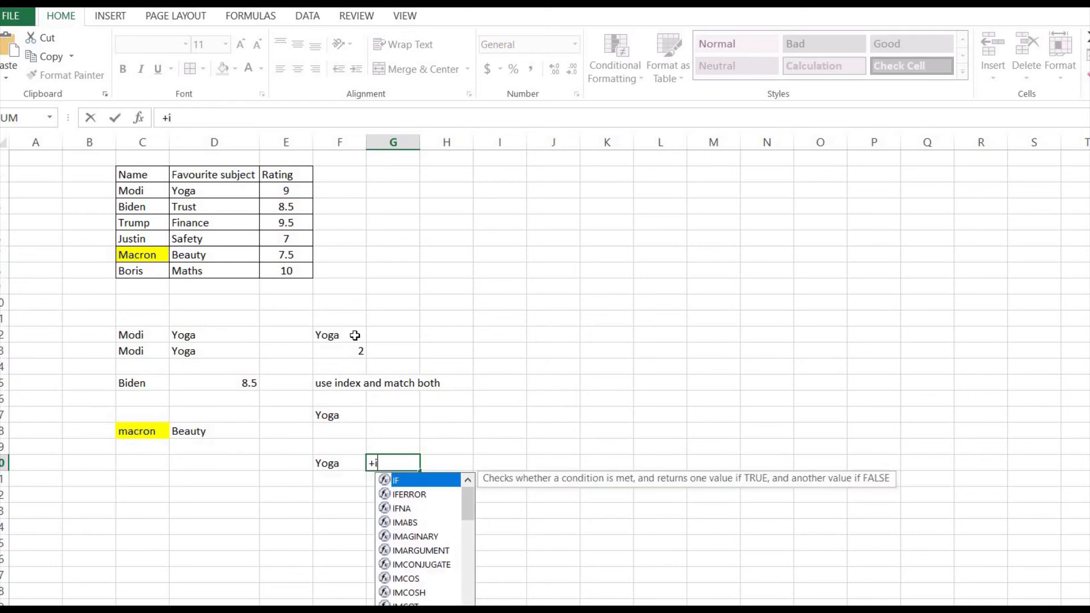
{"action": "type", "text": "ndex"}
{"action": "key", "text": "Tab"}
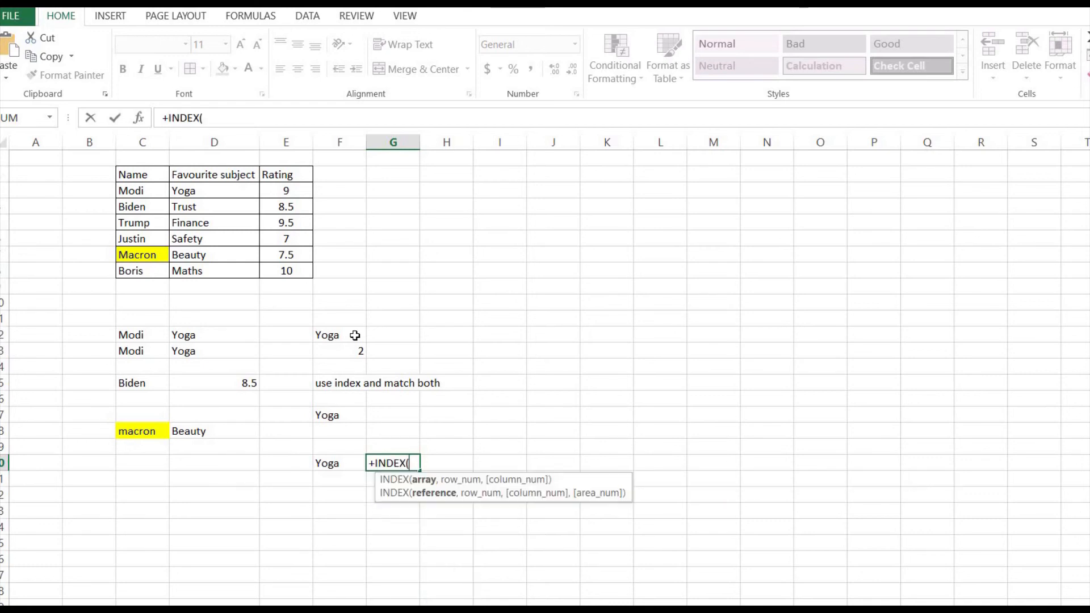
{"action": "key", "text": "Left"}
{"action": "key", "text": "Up"}
{"action": "key", "text": "Up"}
{"action": "key", "text": "Up"}
{"action": "key", "text": "Up"}
{"action": "key", "text": "Up"}
{"action": "key", "text": "Up"}
{"action": "key", "text": "Up"}
{"action": "key", "text": "Up"}
{"action": "key", "text": "Up"}
{"action": "key", "text": "Up"}
{"action": "key", "text": "Up"}
{"action": "key", "text": "Up"}
{"action": "key", "text": "Up"}
{"action": "key", "text": "Left"}
{"action": "key", "text": "Left"}
{"action": "key", "text": "Left"}
{"action": "key", "text": "Up"}
{"action": "key", "text": "Up"}
{"action": "key", "text": "Up"}
{"action": "key", "text": "Up"}
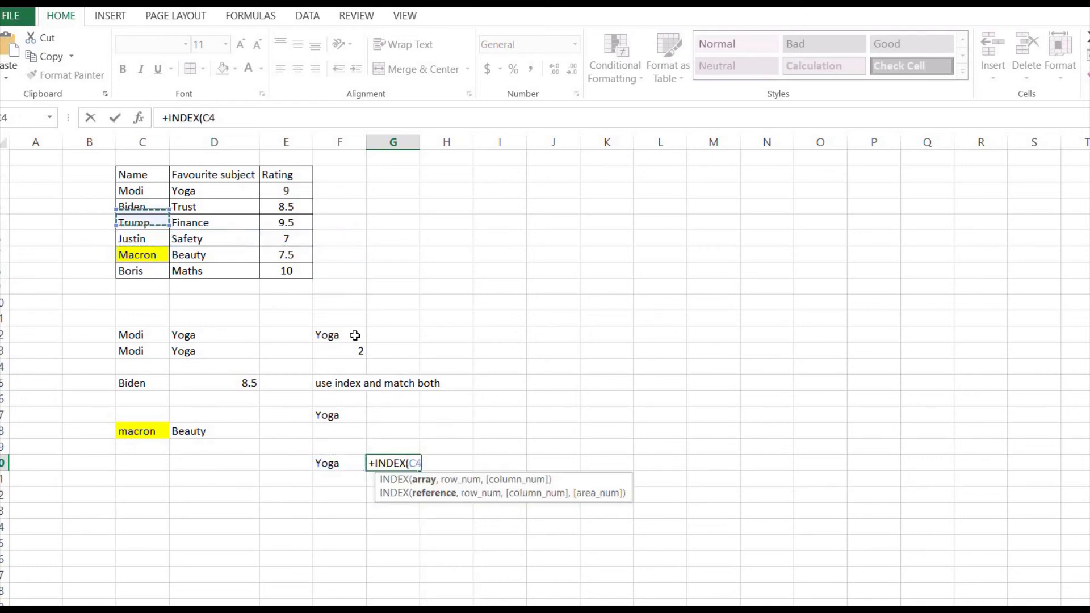
{"action": "key", "text": "shift+Down"}
{"action": "key", "text": "shift+Down"}
{"action": "key", "text": "shift+Down"}
{"action": "key", "text": "shift+Down"}
{"action": "key", "text": "shift+Down"}
{"action": "key", "text": "shift+Down"}
{"action": "key", "text": "shift+Right"}
{"action": "key", "text": "shift+Right"}
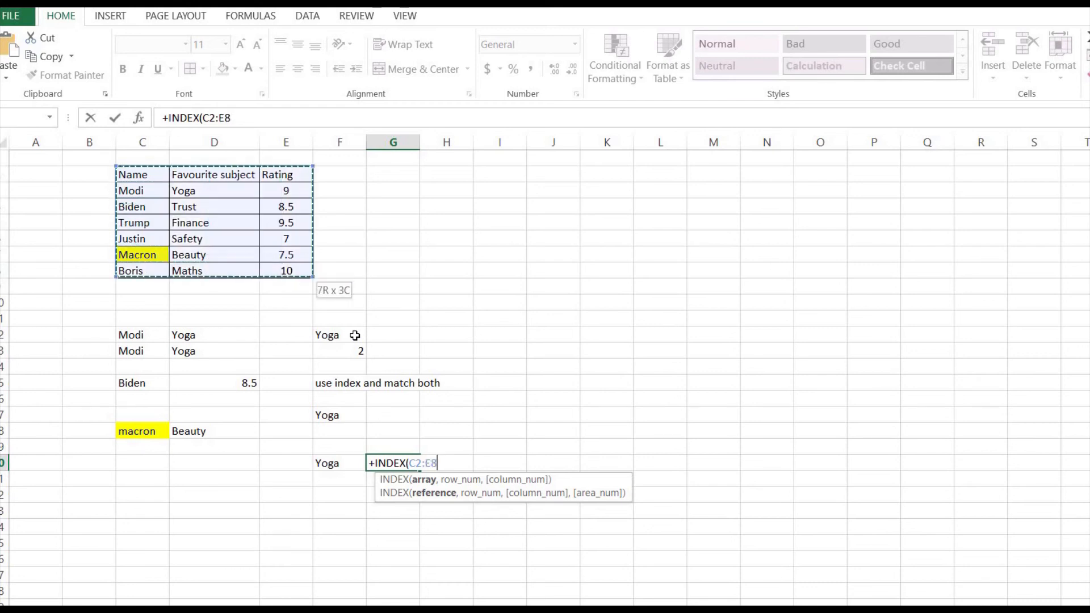
{"action": "type", "text": ","}
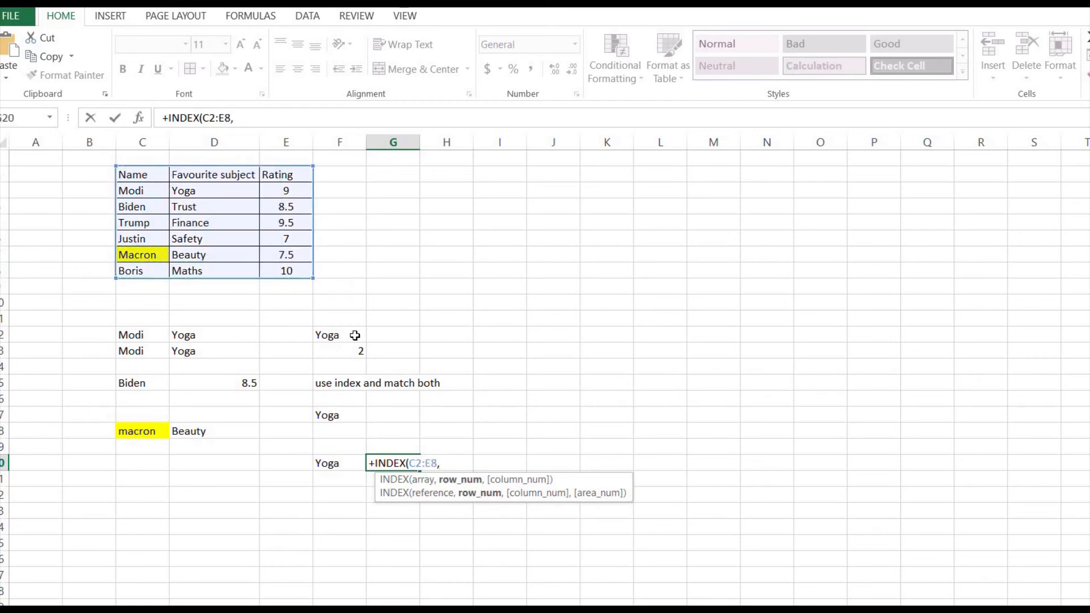
- Nest MATCH(F20,D2:D8,0) as the row number of the G20 INDEX formula, looking up the subject in the Favourite subject column
{"action": "type", "text": "match"}
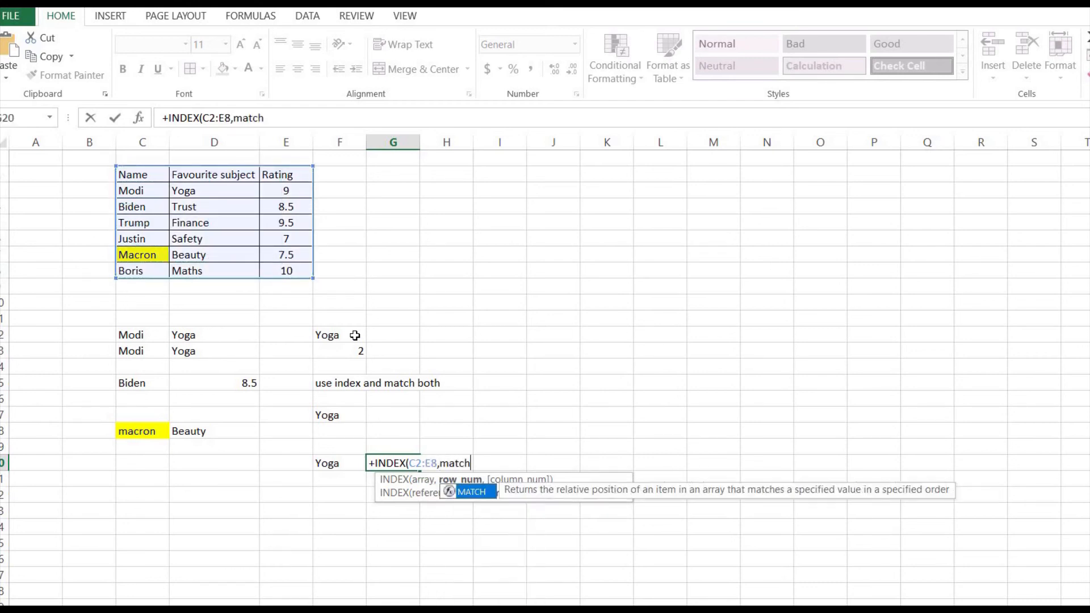
{"action": "key", "text": "Tab"}
{"action": "key", "text": "Left"}
{"action": "key", "text": "Left"}
{"action": "key", "text": "Right"}
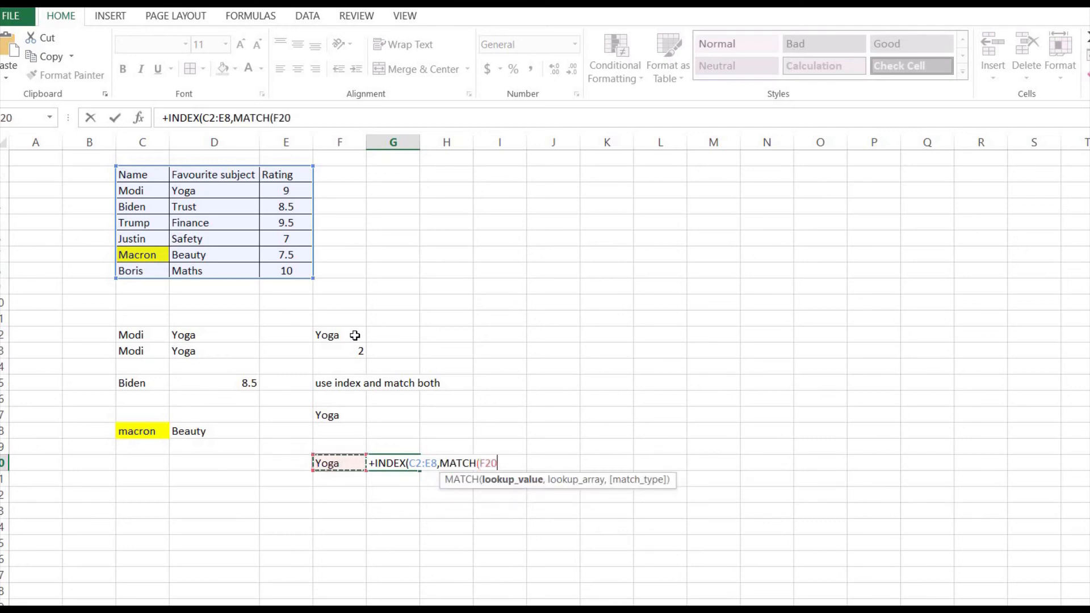
{"action": "type", "text": ","}
{"action": "key", "text": "Up"}
{"action": "key", "text": "Up"}
{"action": "key", "text": "Up"}
{"action": "key", "text": "Up"}
{"action": "key", "text": "Up"}
{"action": "key", "text": "Up"}
{"action": "key", "text": "Up"}
{"action": "key", "text": "Up"}
{"action": "key", "text": "Up"}
{"action": "key", "text": "Up"}
{"action": "key", "text": "Up"}
{"action": "key", "text": "Up"}
{"action": "key", "text": "Left"}
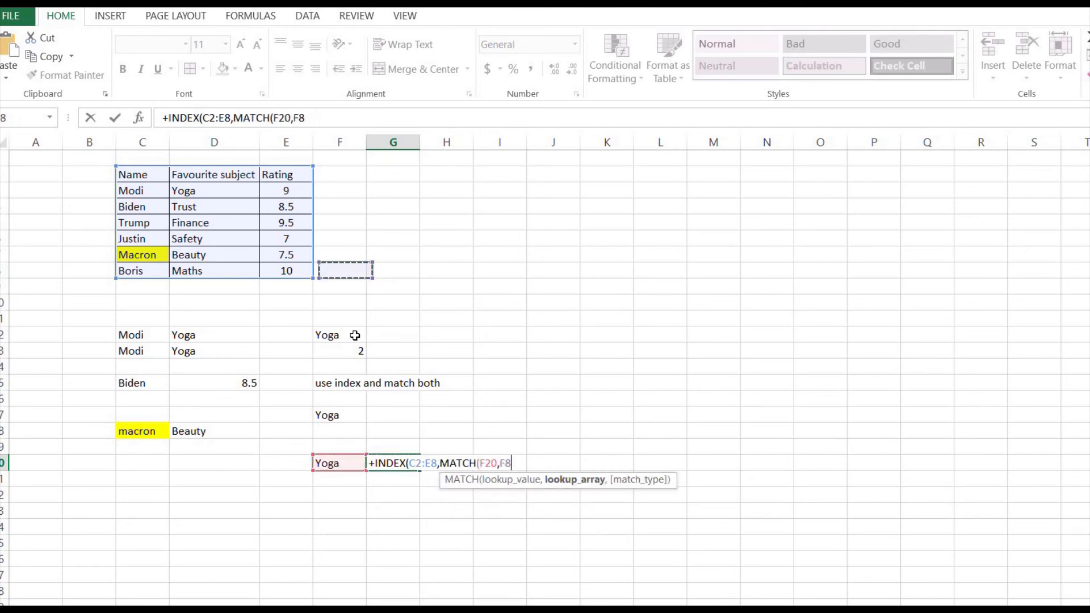
{"action": "key", "text": "Left"}
{"action": "key", "text": "Up"}
{"action": "key", "text": "Up"}
{"action": "key", "text": "Up"}
{"action": "key", "text": "Up"}
{"action": "key", "text": "Up"}
{"action": "key", "text": "Up"}
{"action": "key", "text": "Left"}
{"action": "key", "text": "shift+Down"}
{"action": "key", "text": "shift+Down"}
{"action": "key", "text": "shift+Down"}
{"action": "key", "text": "shift+Down"}
{"action": "key", "text": "shift+Down"}
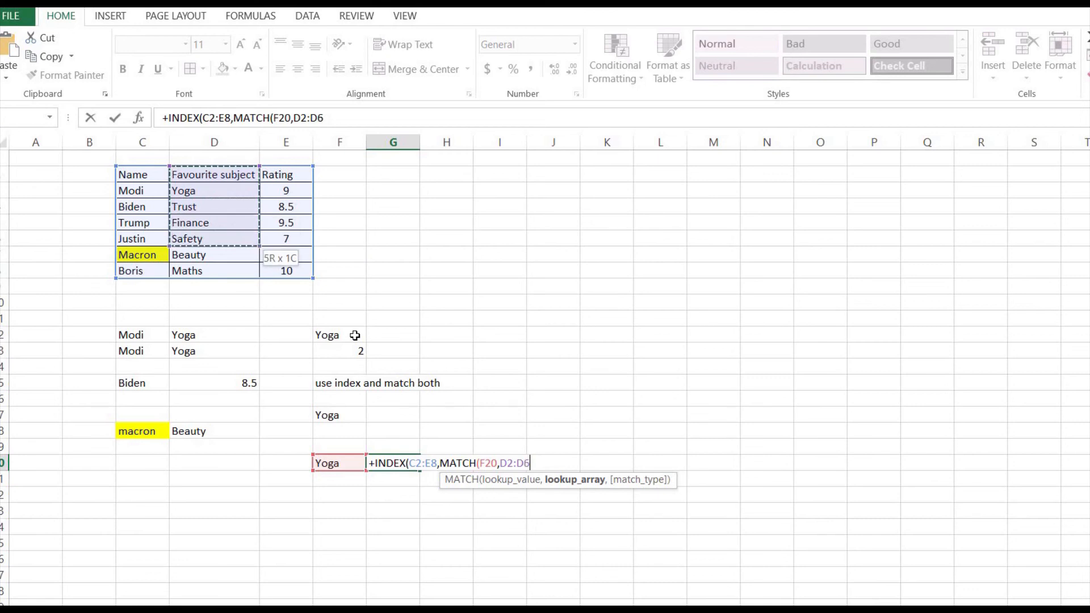
{"action": "key", "text": "shift+Down"}
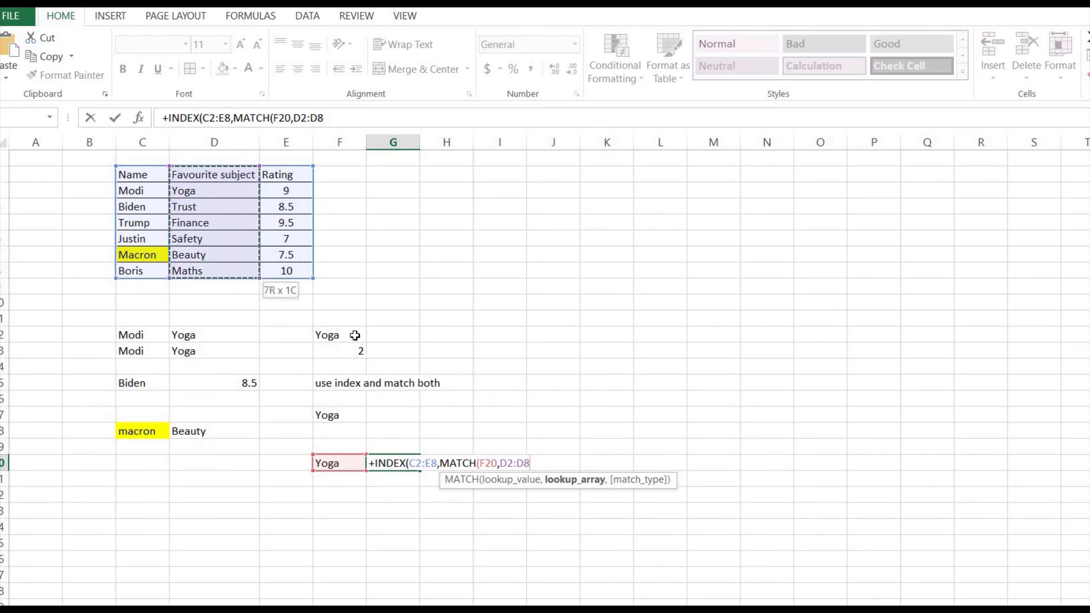
{"action": "type", "text": ",0)"}
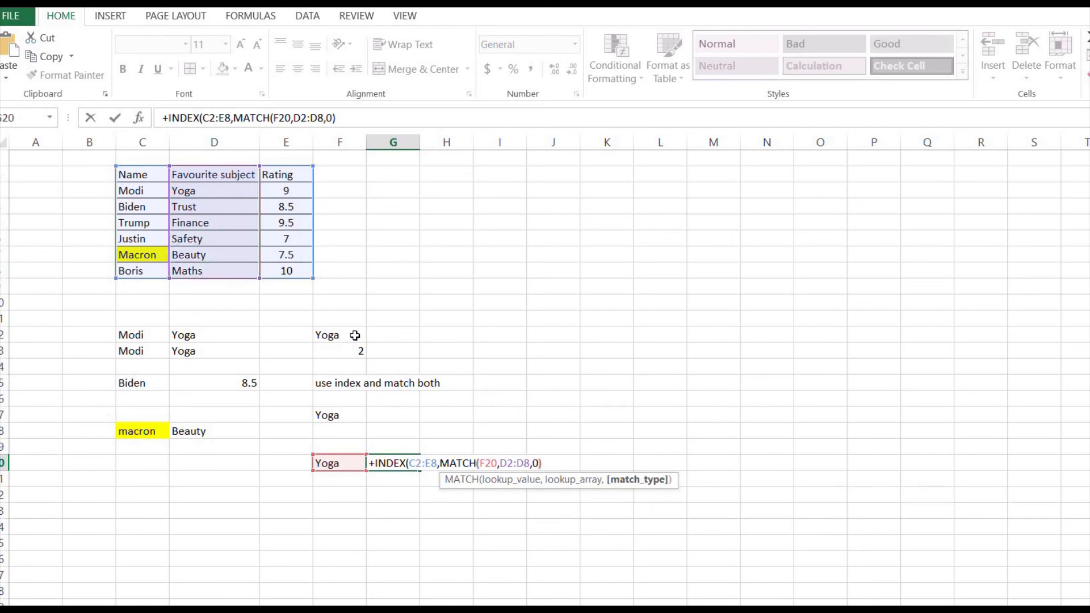
- Finish the G20 INDEX formula with 1 as the column number
{"action": "type", "text": ","}
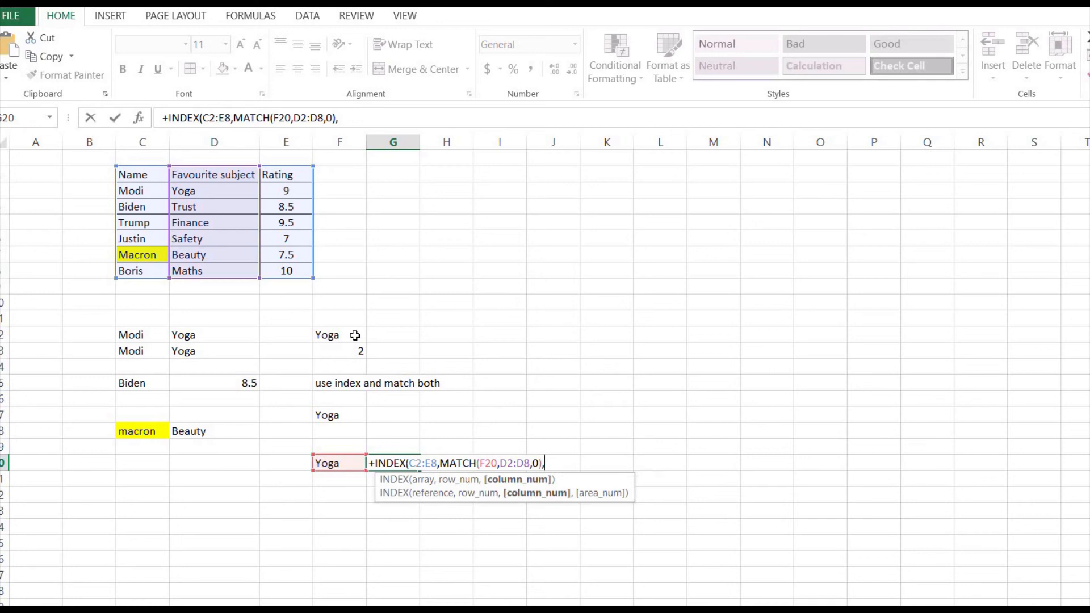
{"action": "type", "text": "1"}
{"action": "type", "text": ")"}
{"action": "key", "text": "Return"}
- Change the column number in the G20 formula to 3 so it returns the rating
{"action": "key", "text": "Up"}
{"action": "key", "text": "F2"}
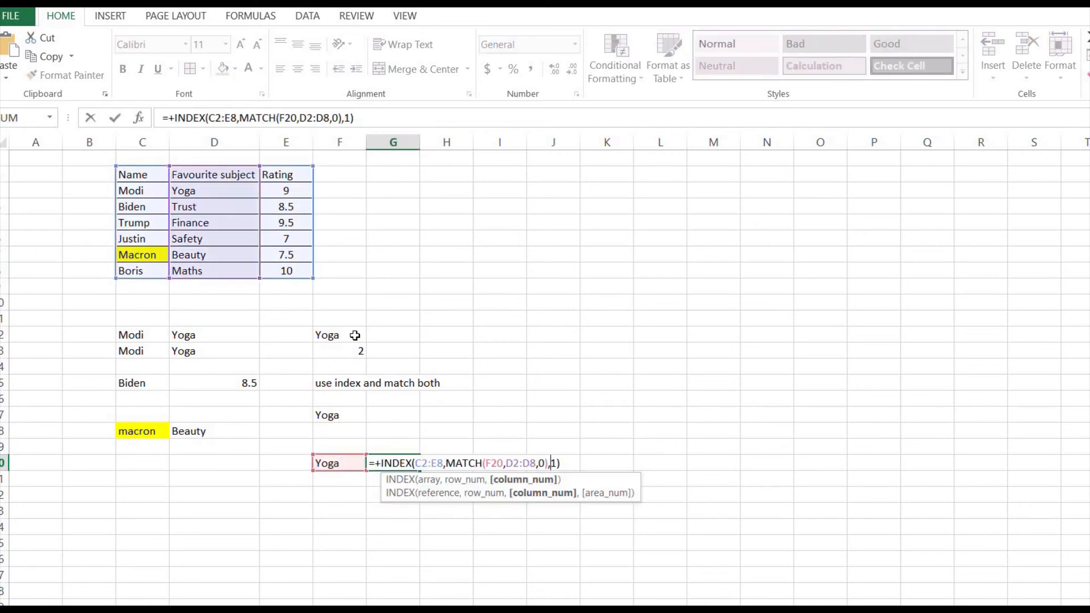
{"action": "key", "text": "Left"}
{"action": "key", "text": "BackSpace"}
{"action": "type", "text": "3"}
{"action": "key", "text": "Return"}
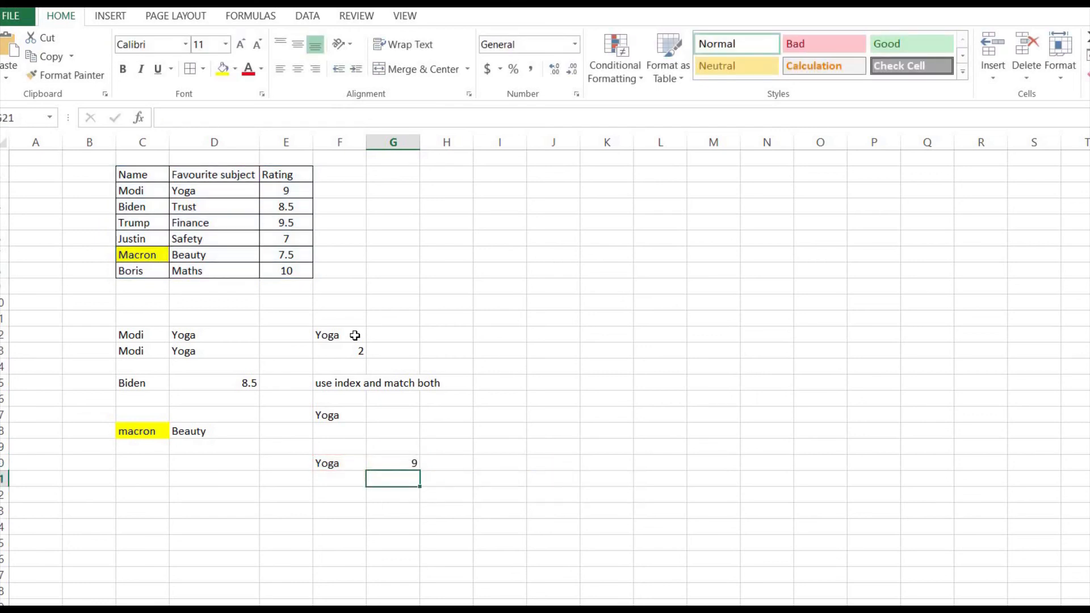
- Select the empty cell C22 below the lookup examples
{"action": "key", "text": "Left"}
{"action": "key", "text": "Left"}
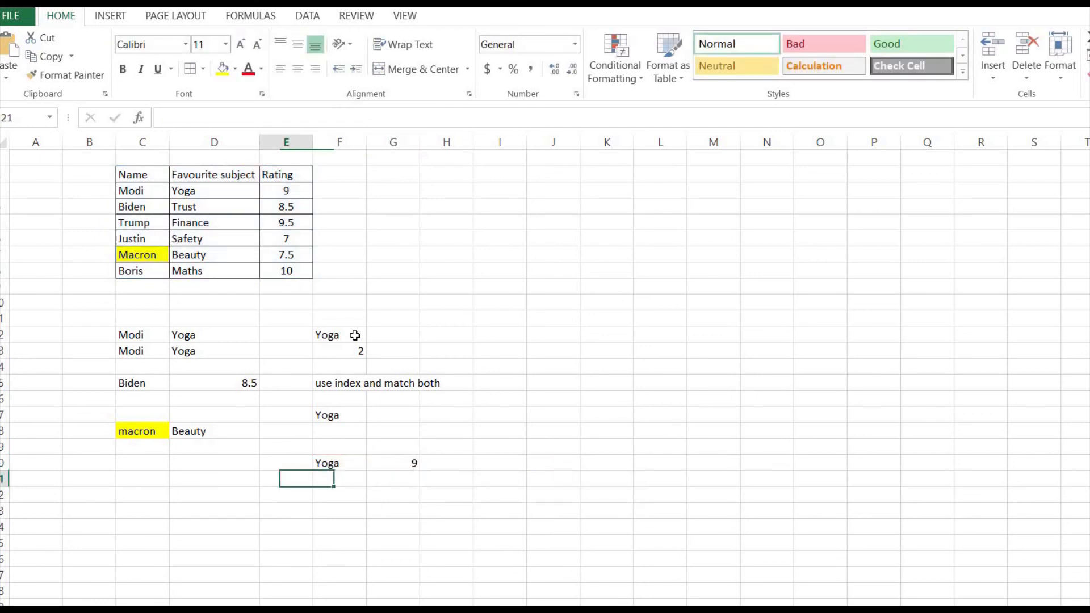
{"action": "key", "text": "Down"}
{"action": "key", "text": "Left"}
{"action": "key", "text": "Left"}
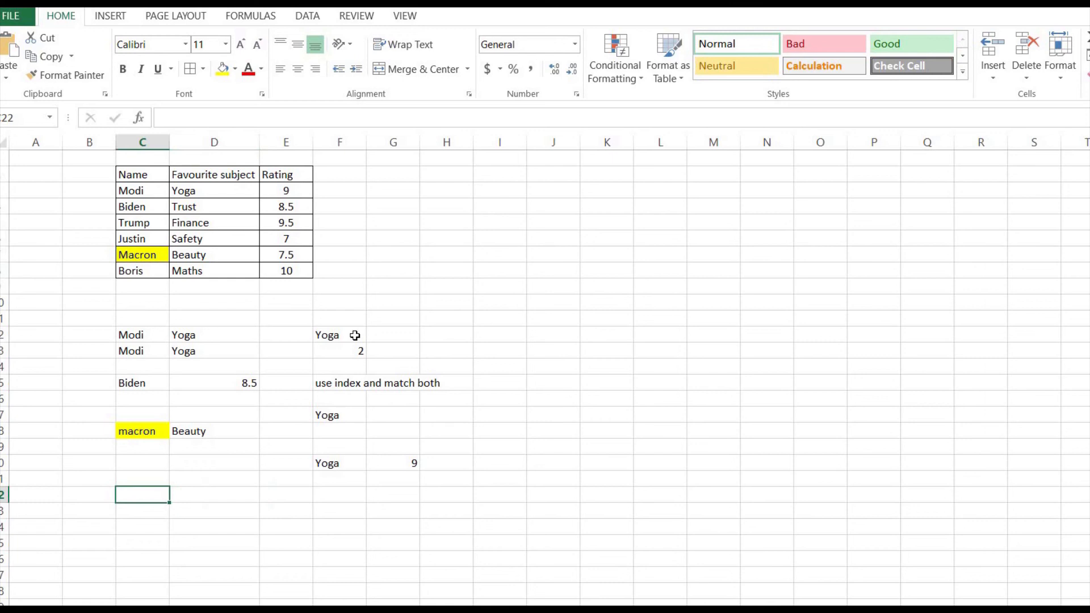